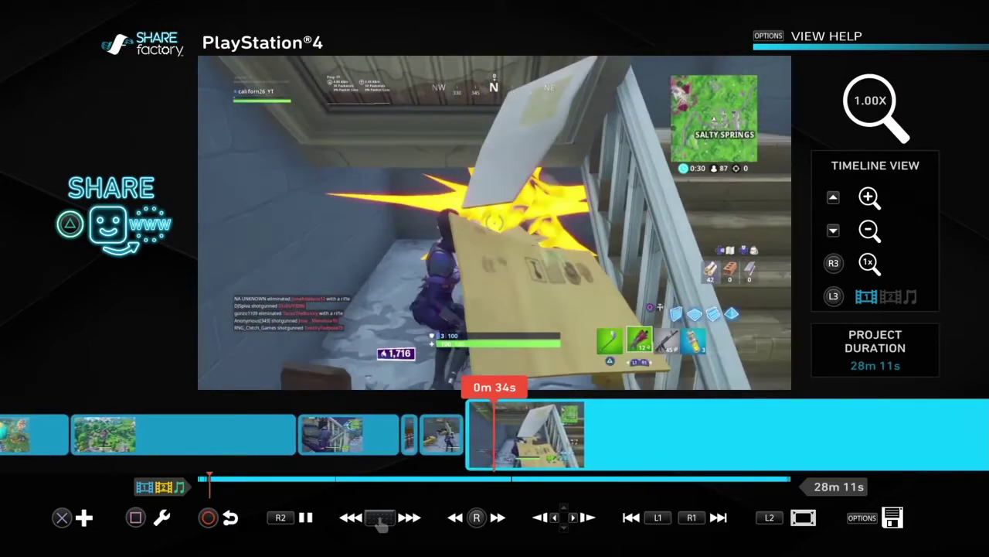
pyautogui.press('Right')
pyautogui.press('Left')
pyautogui.press('Left')
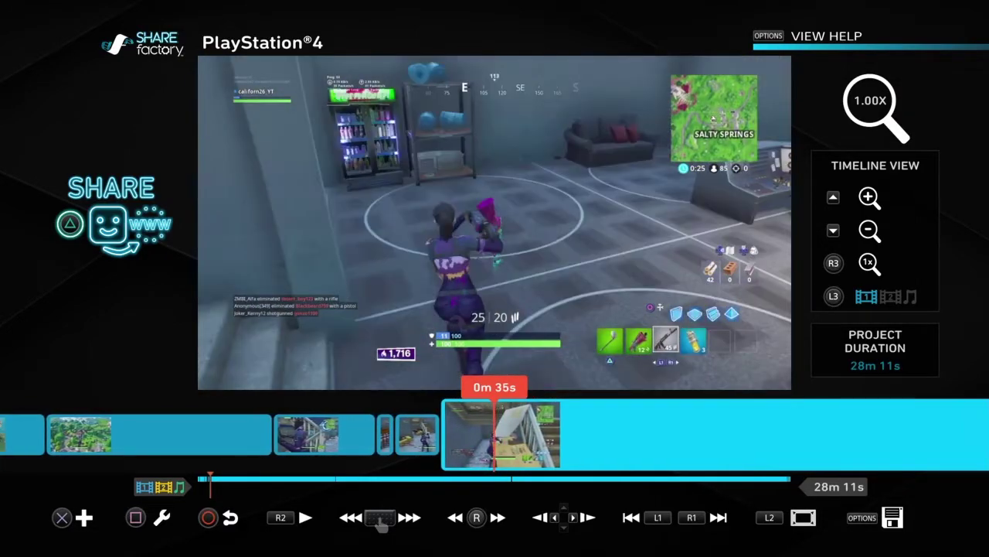
pyautogui.press('Return')
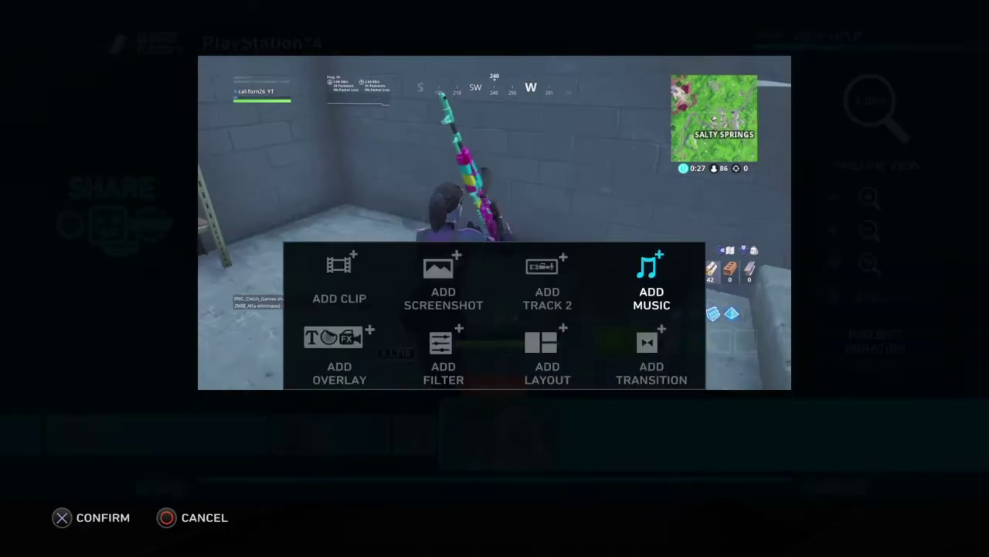
pyautogui.press('Escape')
pyautogui.press('s')
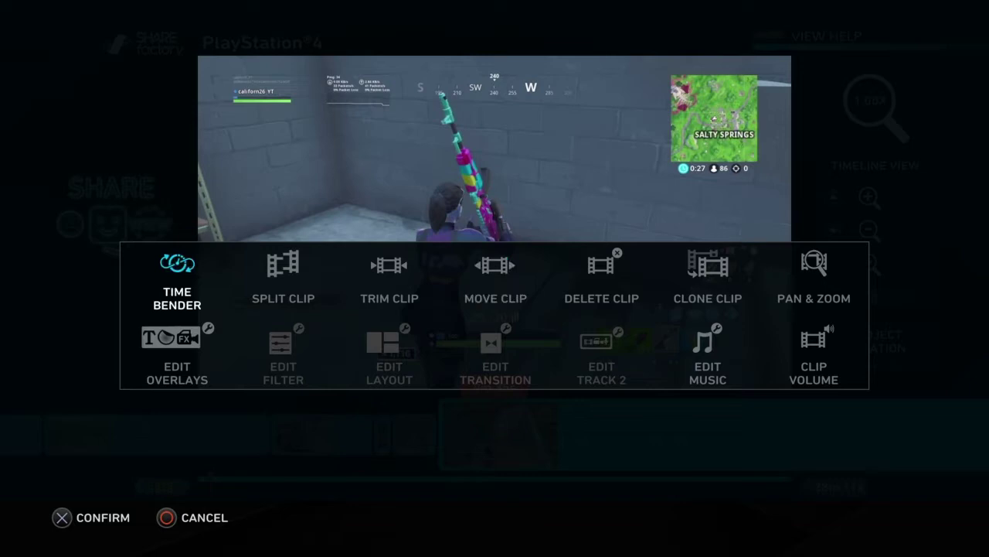
pyautogui.press('Escape')
pyautogui.press('Return')
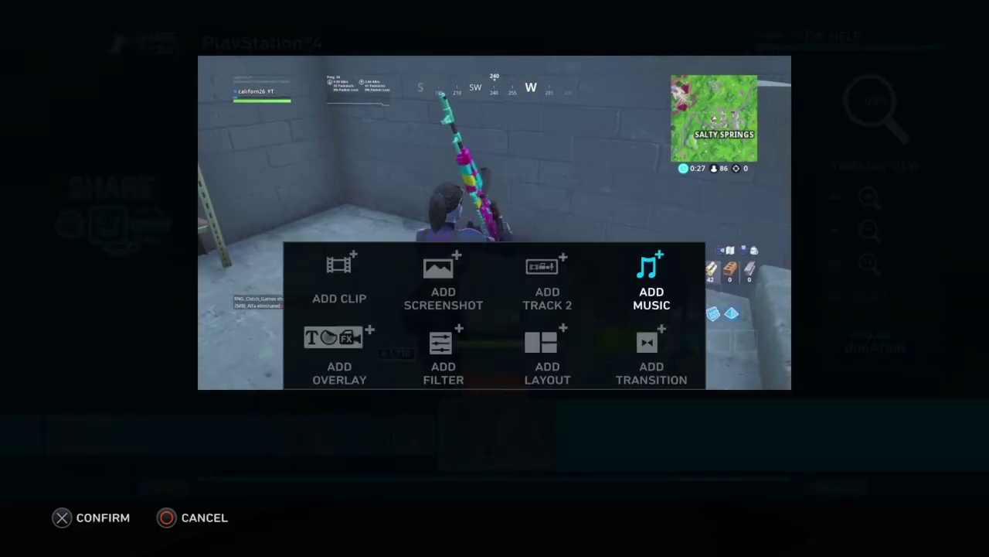
pyautogui.press('Escape')
# Split the long gameplay clip shortly after 0m 40s on the timeline.
pyautogui.press('Return')
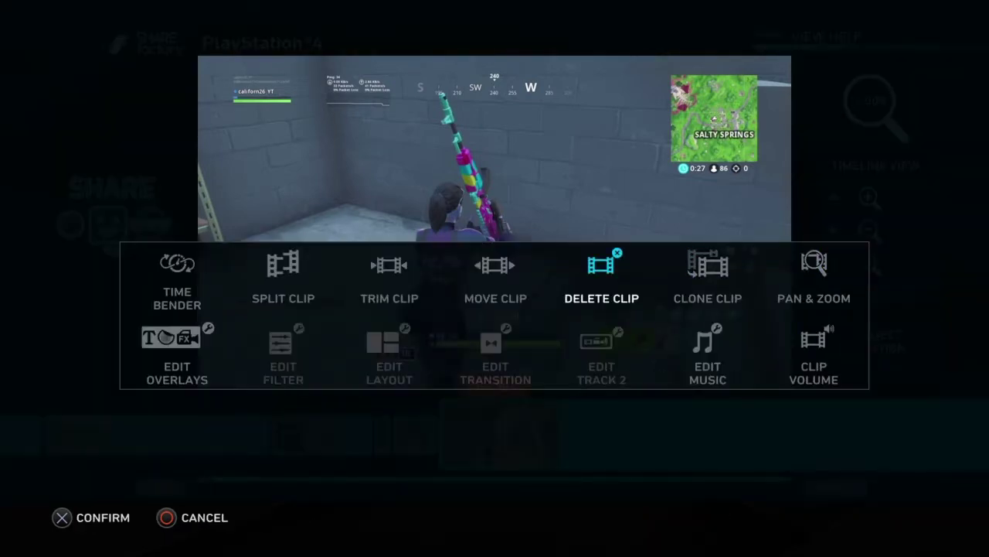
pyautogui.press('Left')
pyautogui.press('Return')
pyautogui.press('Right')
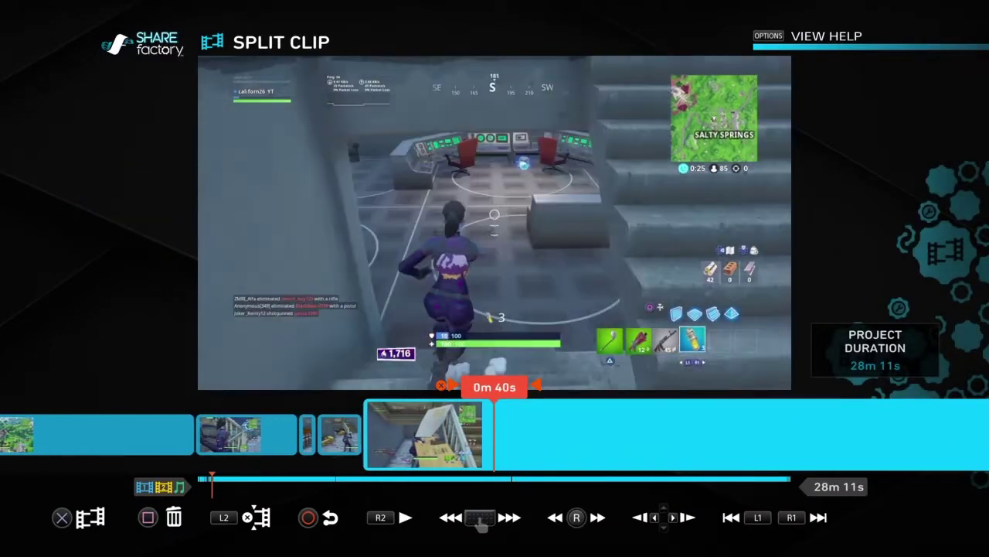
pyautogui.press('Return')
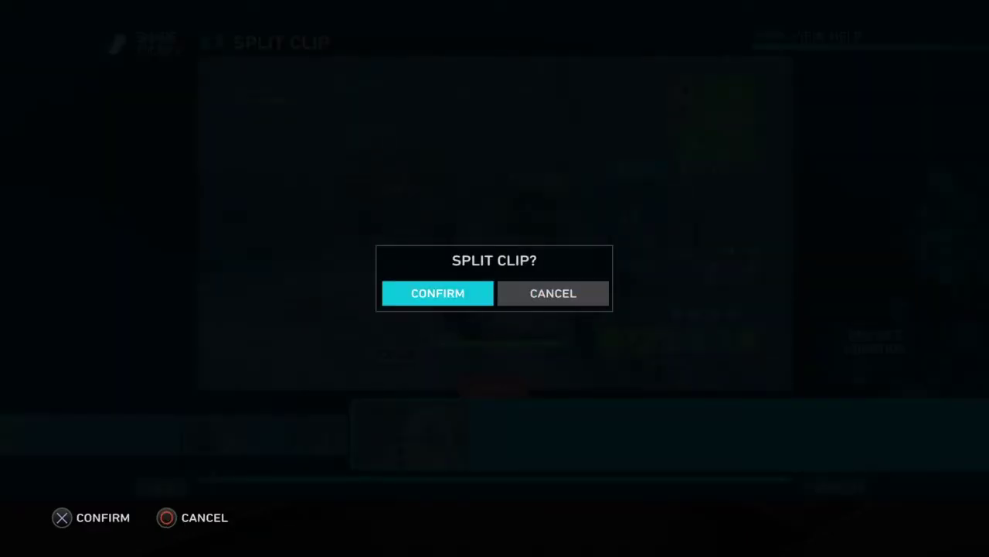
pyautogui.press('Return')
# Split the resulting short clip once more, about 3 seconds after its start.
pyautogui.press('Left')
pyautogui.press('Return')
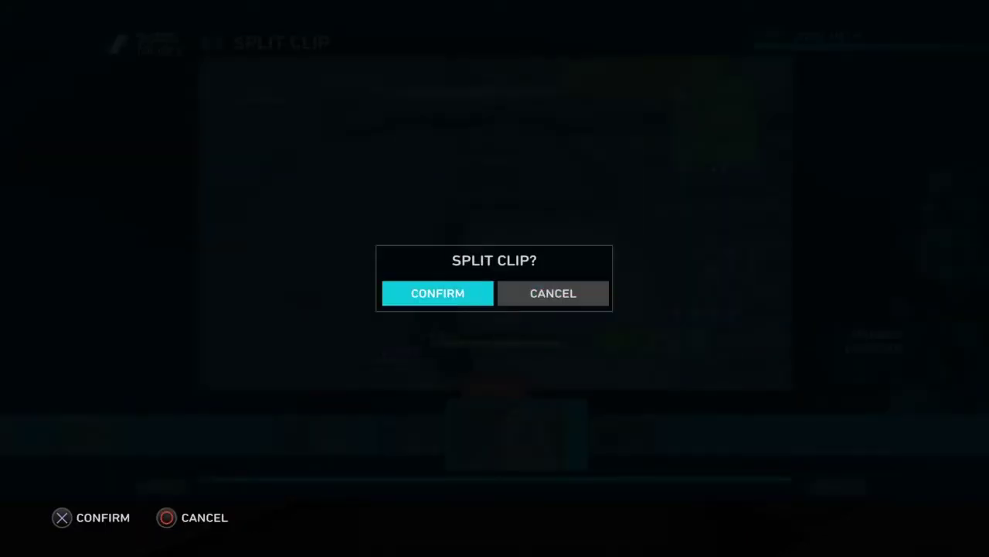
pyautogui.press('Return')
pyautogui.press('Right')
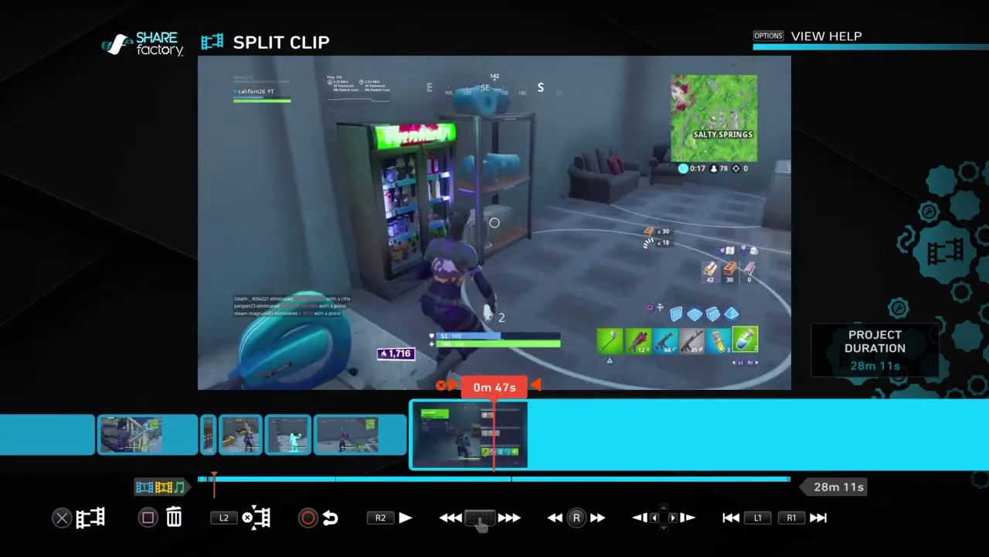
pyautogui.press('Escape')
# Slow the middle 6-second clip to 1/8 play speed with Time Bender in Step mode and preview it.
pyautogui.press('Left')
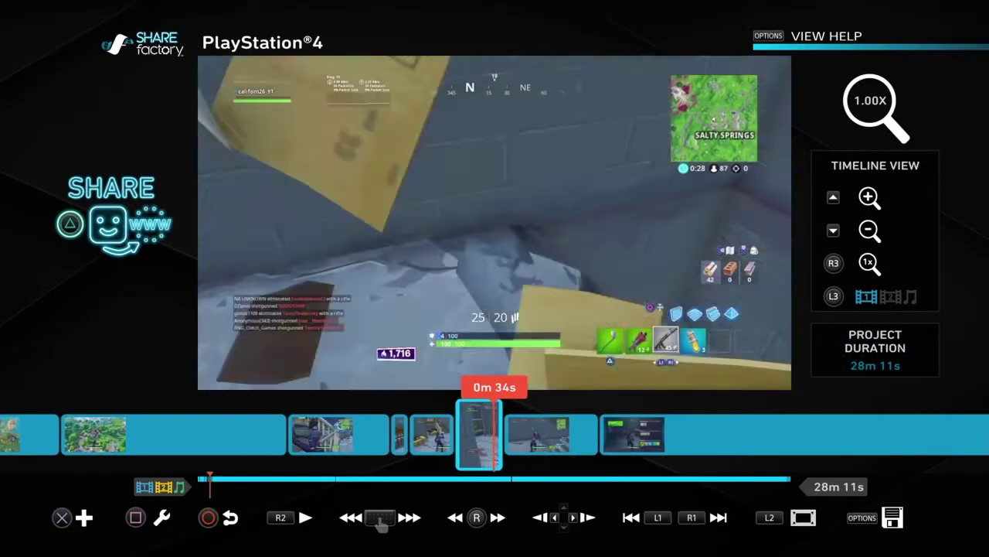
pyautogui.press('Right')
pyautogui.press('Right')
pyautogui.press('Left')
pyautogui.press('Right')
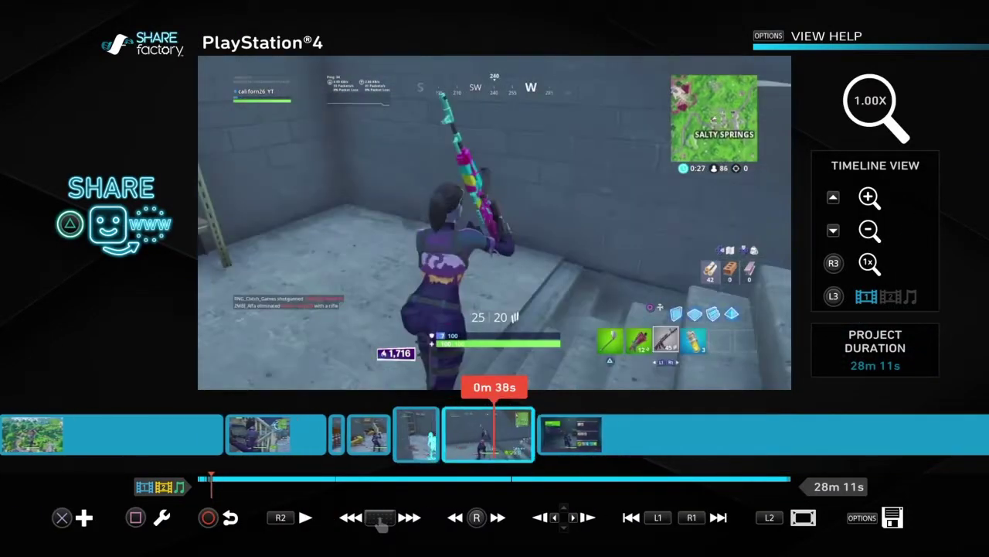
pyautogui.press('Right')
pyautogui.press('Return')
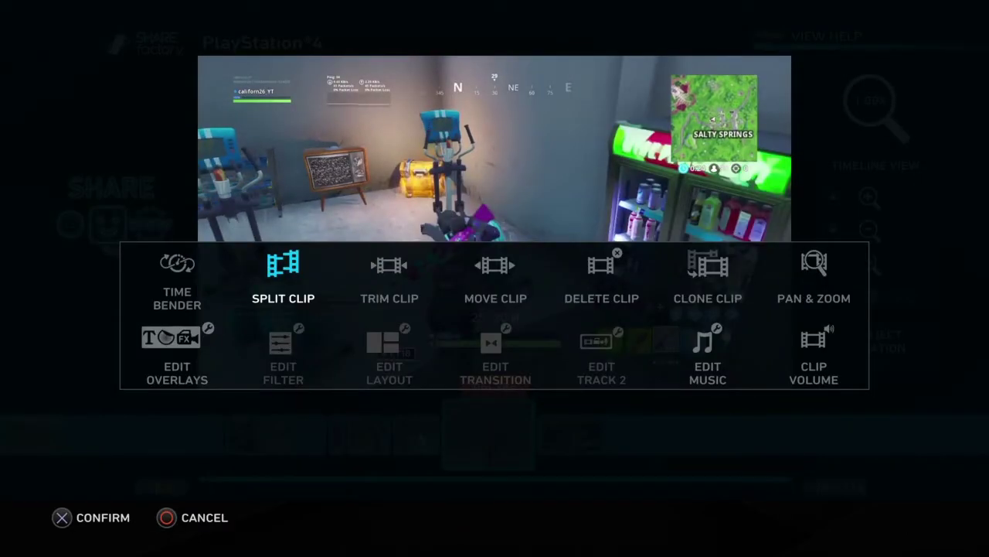
pyautogui.press('Return')
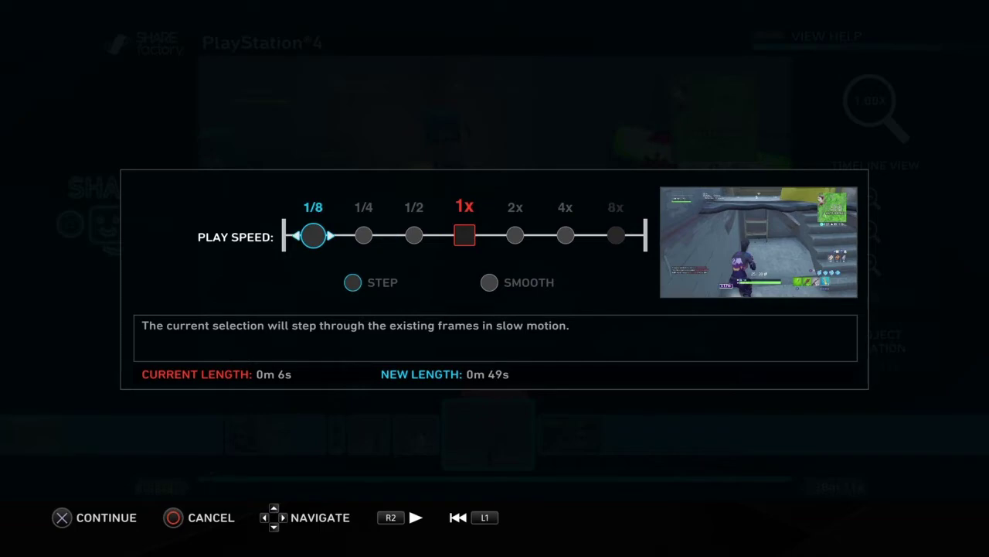
pyautogui.press('Return')
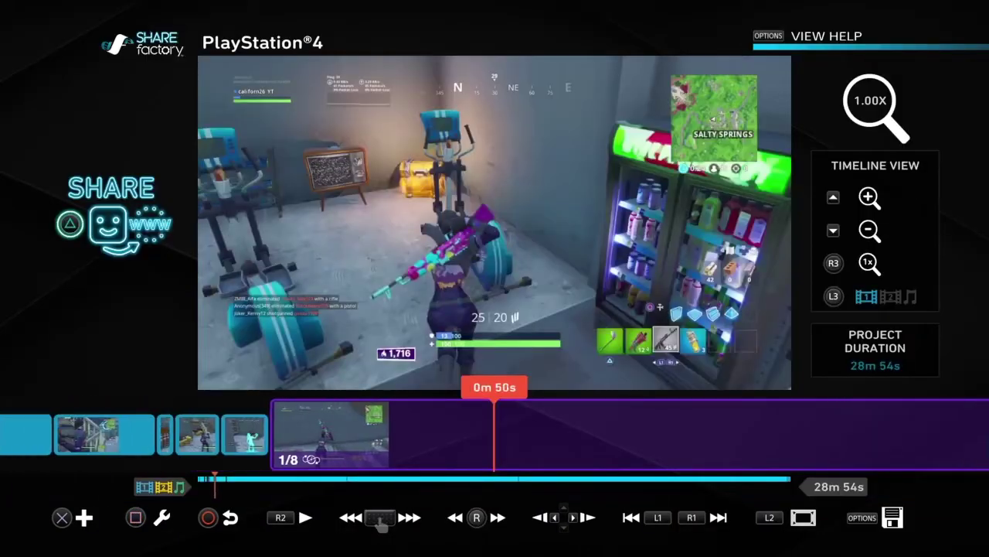
pyautogui.press('Left')
pyautogui.press('space')
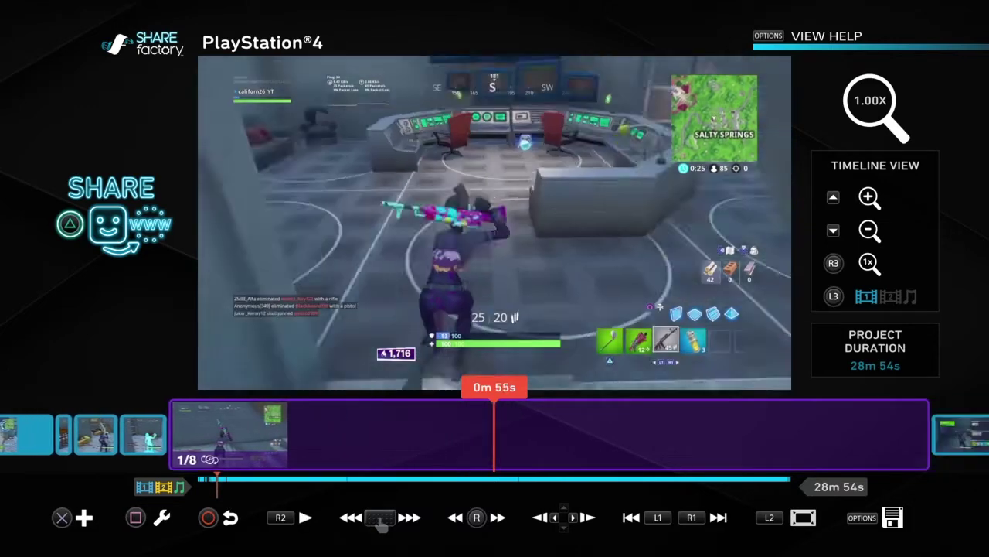
# Split the long clip that follows the 1/8-speed section at about 1m 28s.
pyautogui.hscroll(3, 495, 434)
pyautogui.hscroll(-1, 495, 435)
pyautogui.hscroll(6, 494, 434)
pyautogui.press('Right')
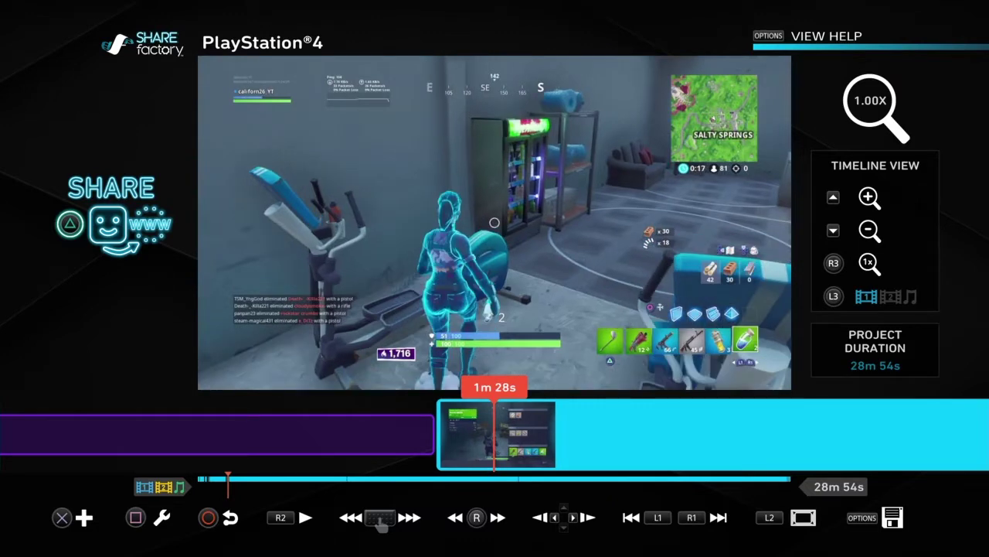
pyautogui.press('Return')
pyautogui.press('Escape')
pyautogui.press('s')
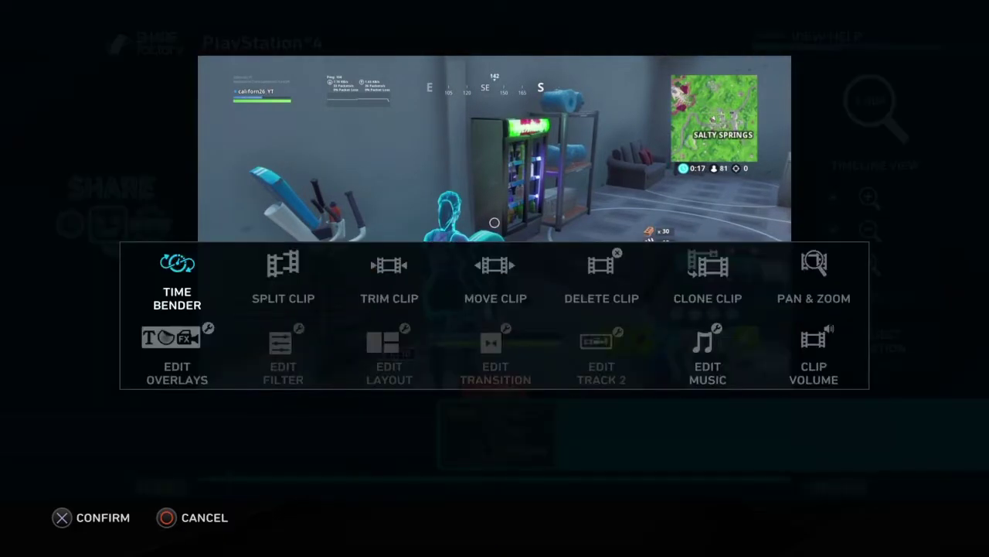
pyautogui.press('Return')
pyautogui.press('Return')
pyautogui.press('Left')
pyautogui.press('Return')
# Split the remaining long clip again at about 1m 40s, leaving an 11-second section in between.
pyautogui.press('Right')
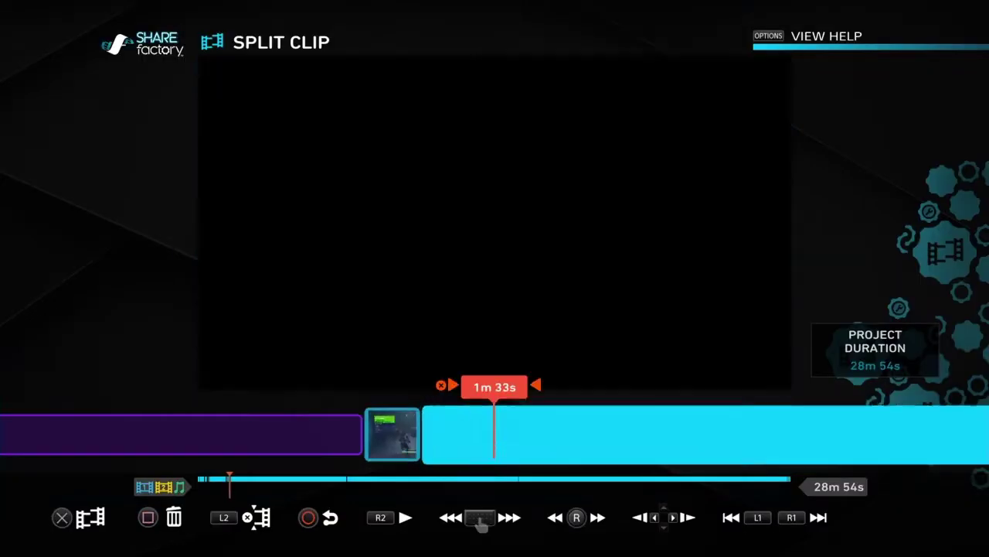
pyautogui.press('Return')
pyautogui.press('Return')
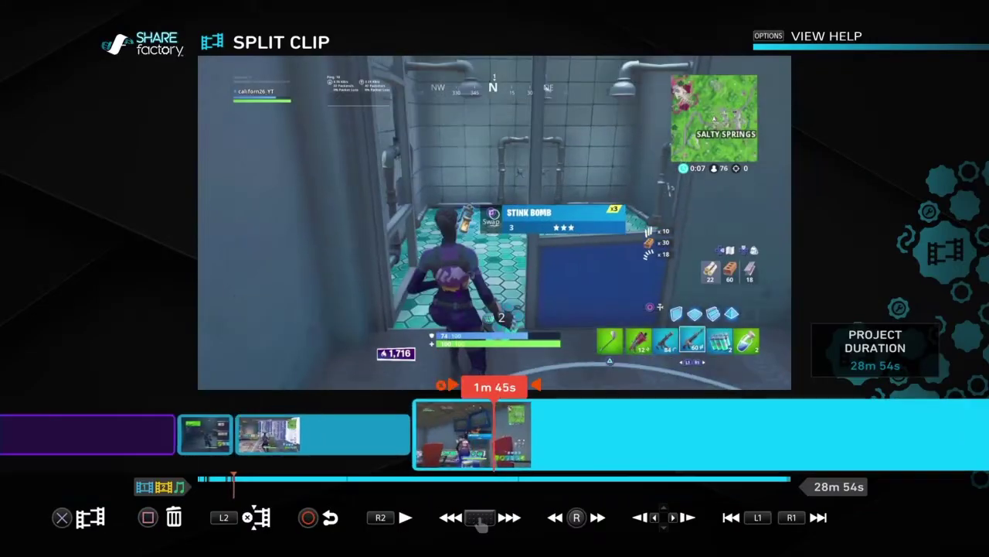
# Speed the 11-second section up to 8x with Time Bender in Step mode and preview the timeline there.
pyautogui.press('Return')
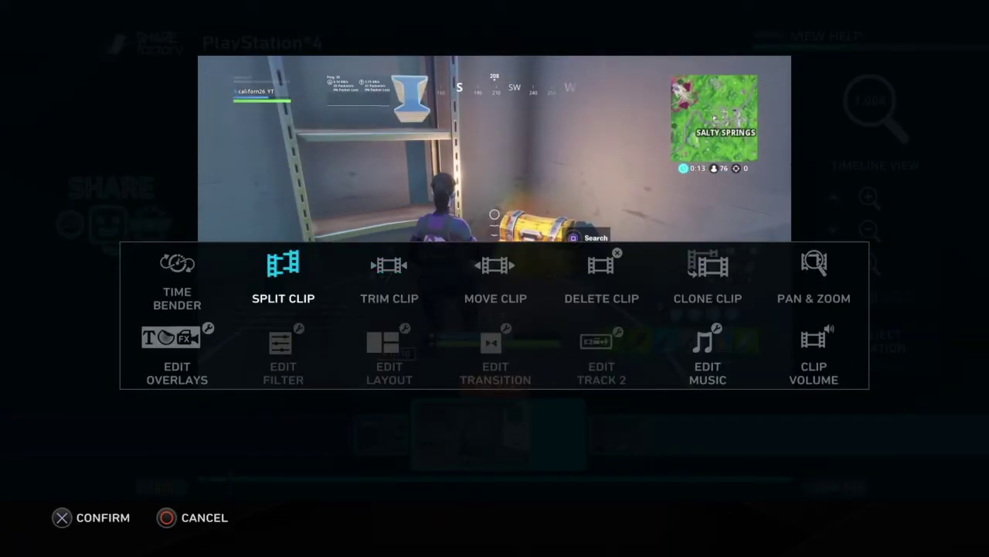
pyautogui.press('Return')
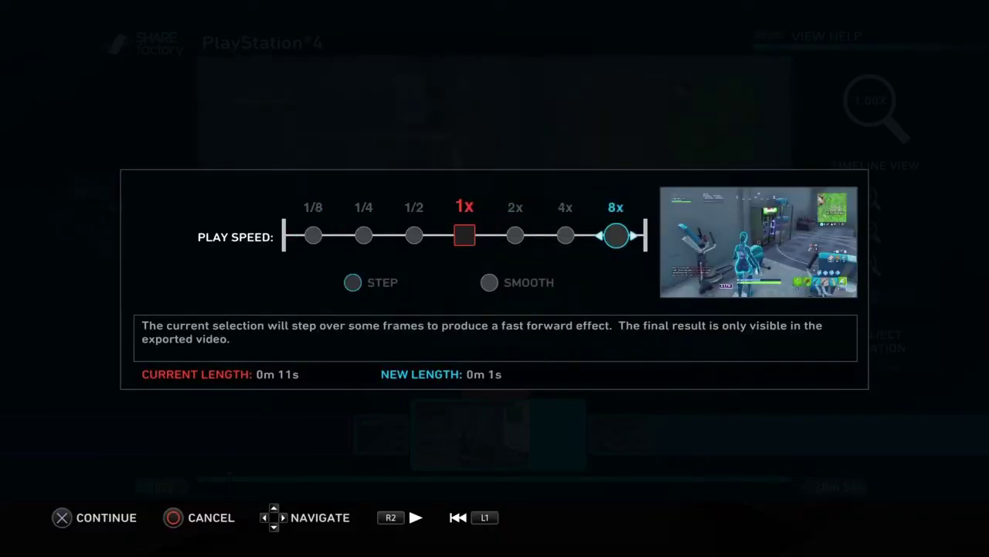
pyautogui.press('Return')
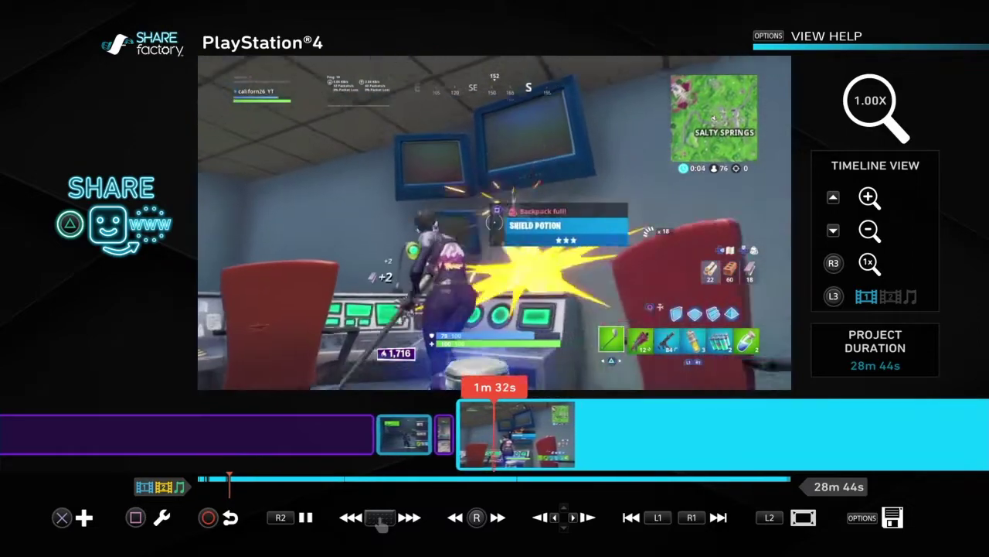
pyautogui.press('R2')
pyautogui.press('Left')
pyautogui.press('Right')
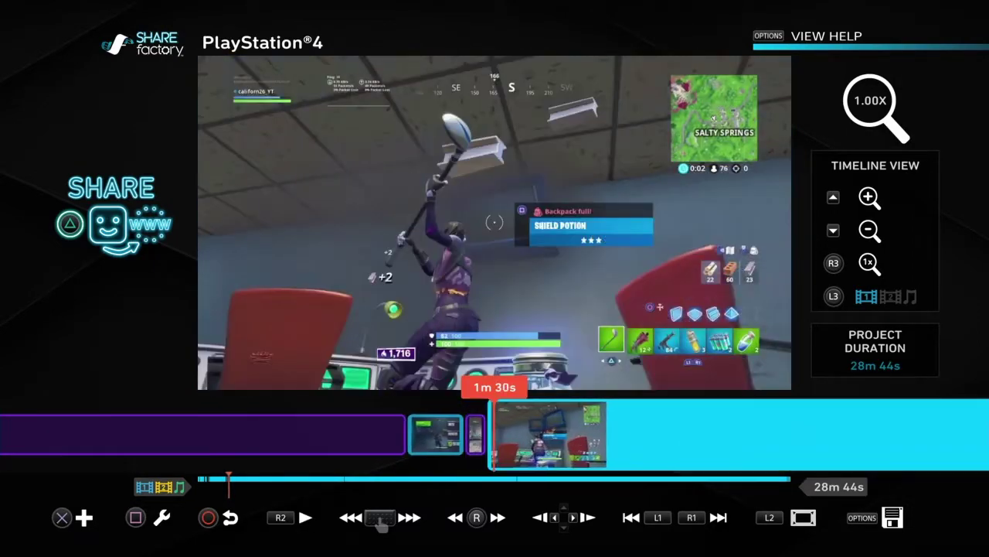
pyautogui.press('Right')
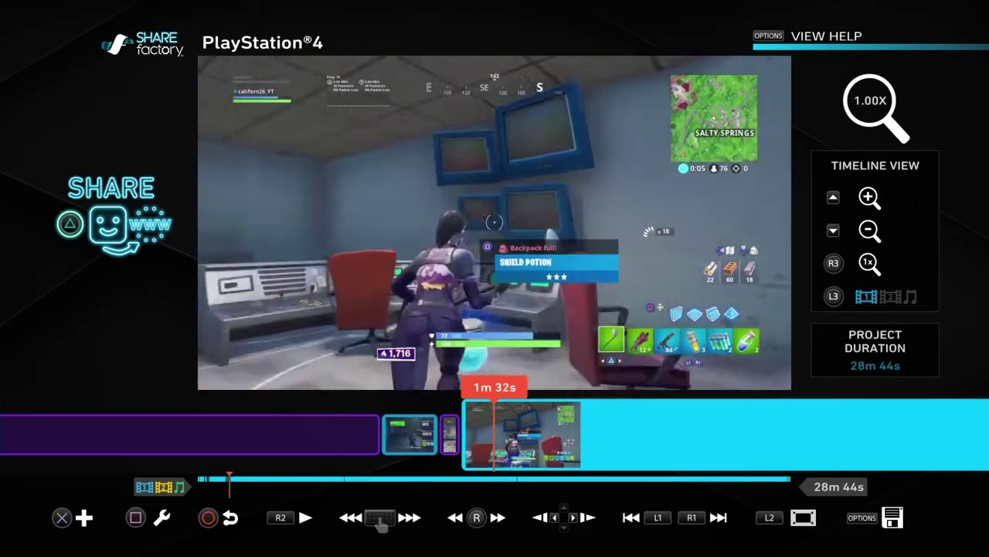
pyautogui.press('Escape')
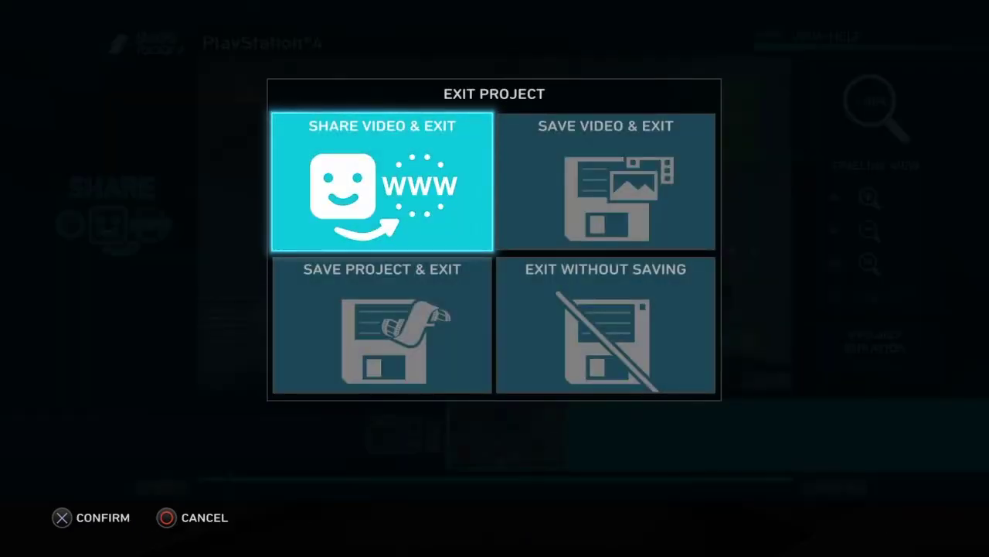
pyautogui.press('Escape')
pyautogui.press('Return')
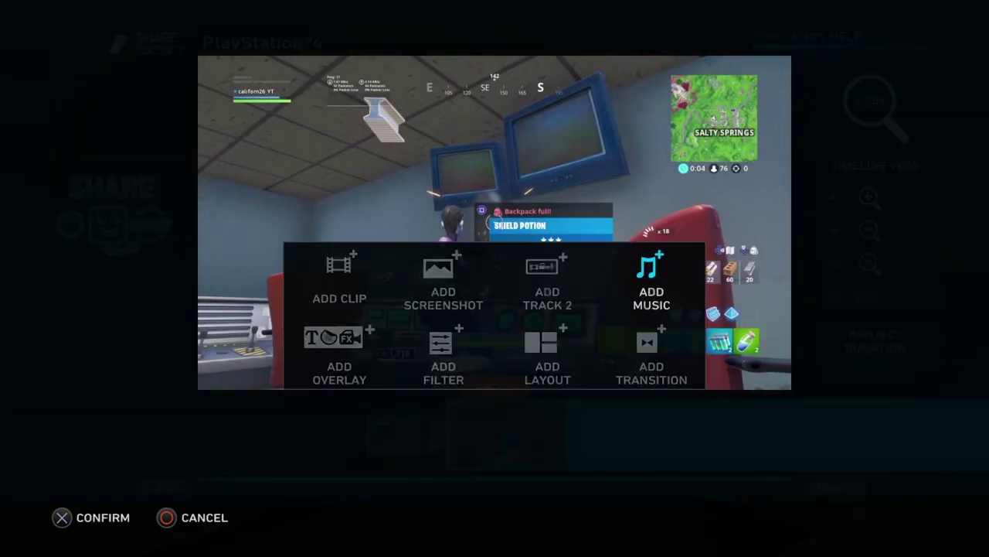
pyautogui.press('Escape')
# Lower the volume of the long clip after the 8x section to 34%, without applying it to all clips.
pyautogui.press('square')
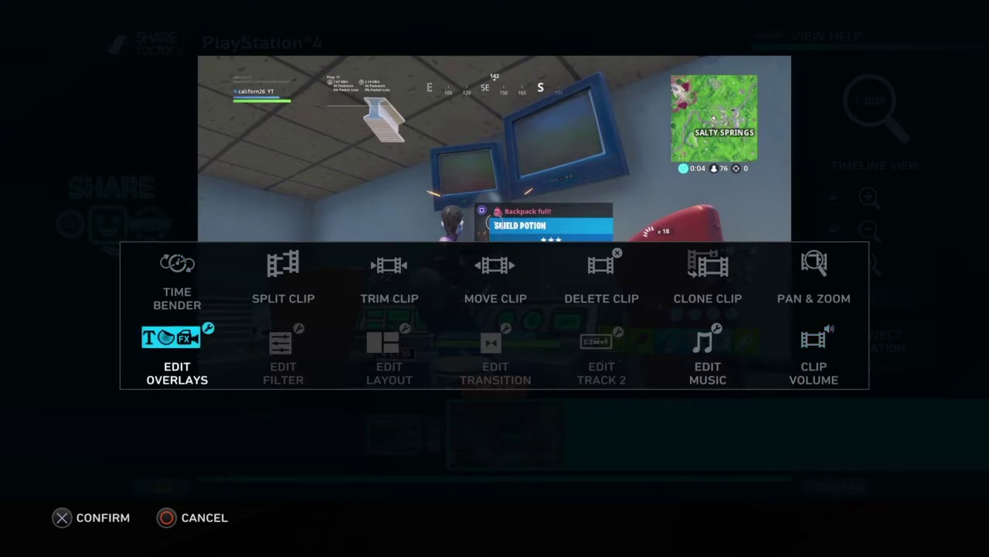
pyautogui.press('Return')
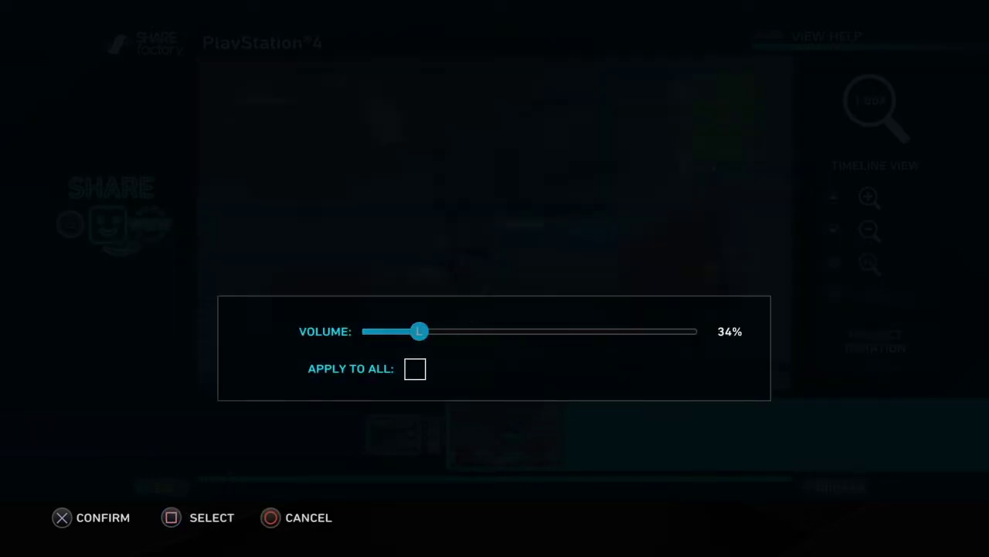
pyautogui.press('Return')
pyautogui.press('Escape')
pyautogui.press('Return')
pyautogui.press('Escape')
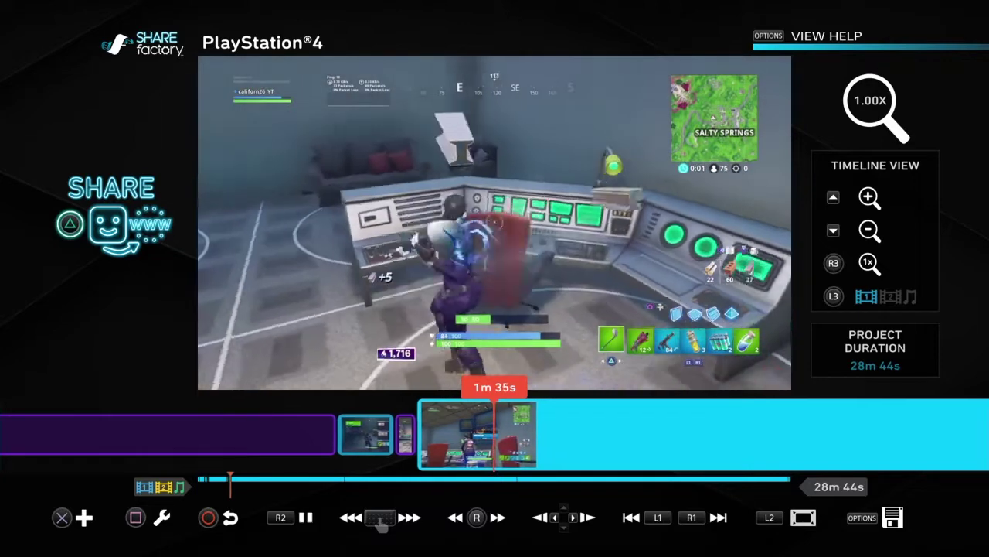
# Play and scrub through the timeline around the 8x section and the long clip that follows it.
pyautogui.press('space')
pyautogui.press('space')
pyautogui.press('Left')
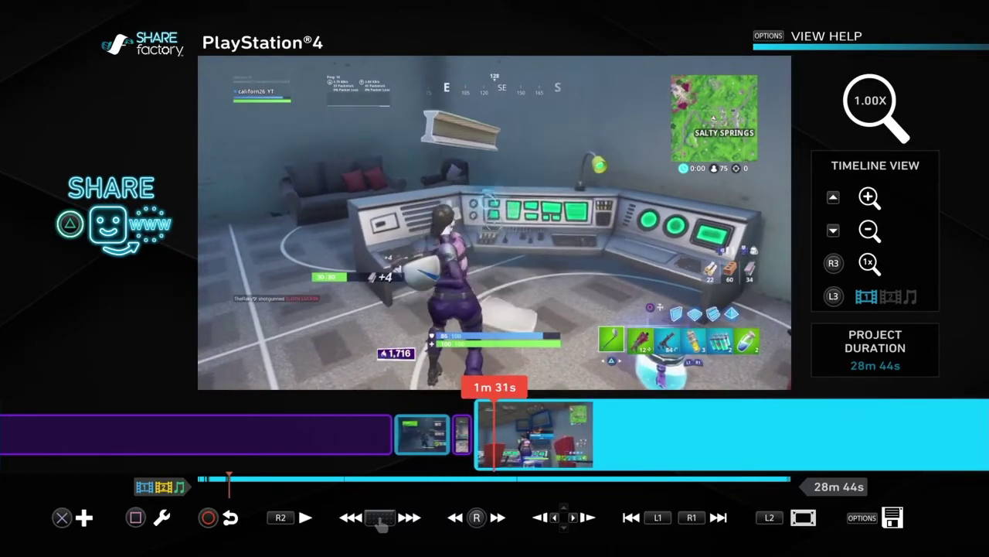
pyautogui.press('Left')
pyautogui.press('Left')
pyautogui.press('Left')
pyautogui.press('Left')
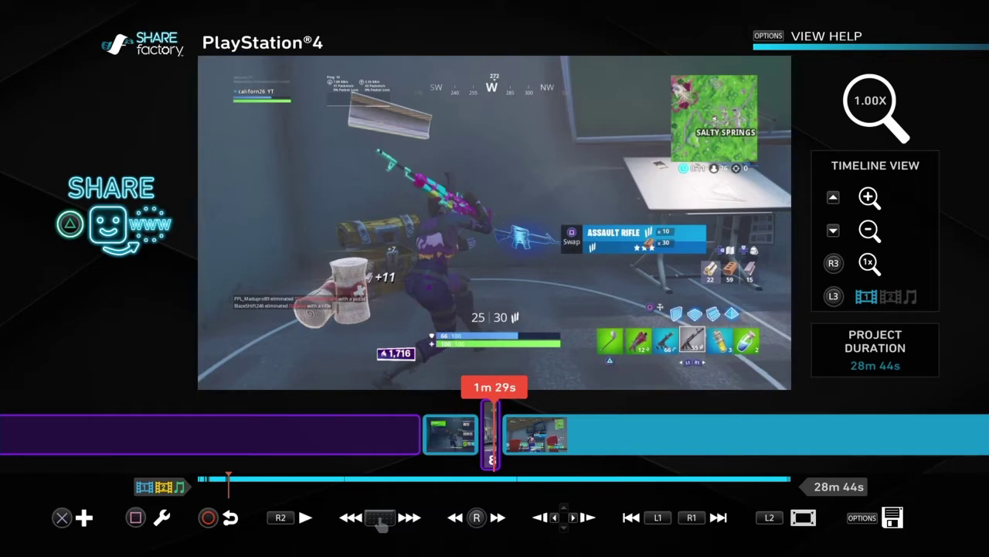
pyautogui.press('Right')
pyautogui.press('Right')
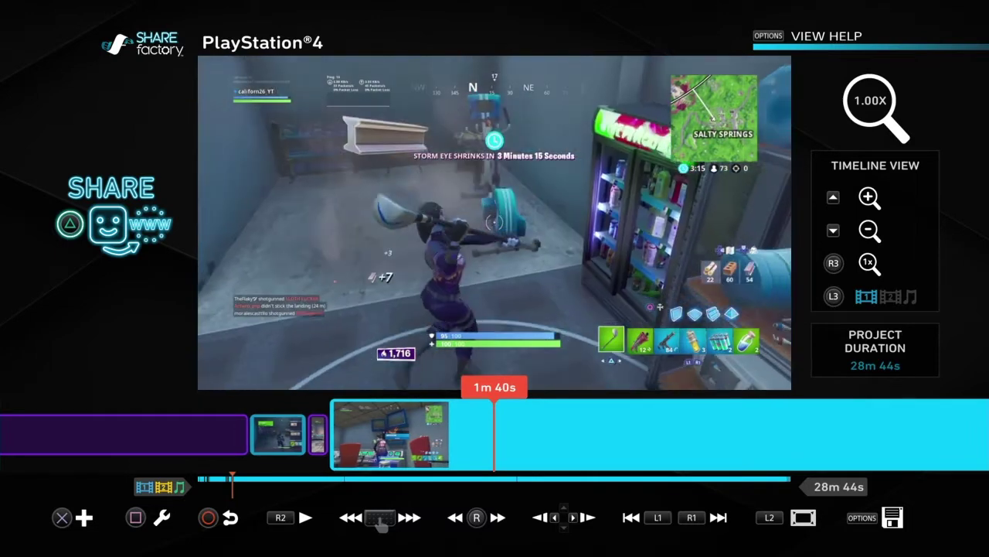
pyautogui.press('Left')
pyautogui.press('Right')
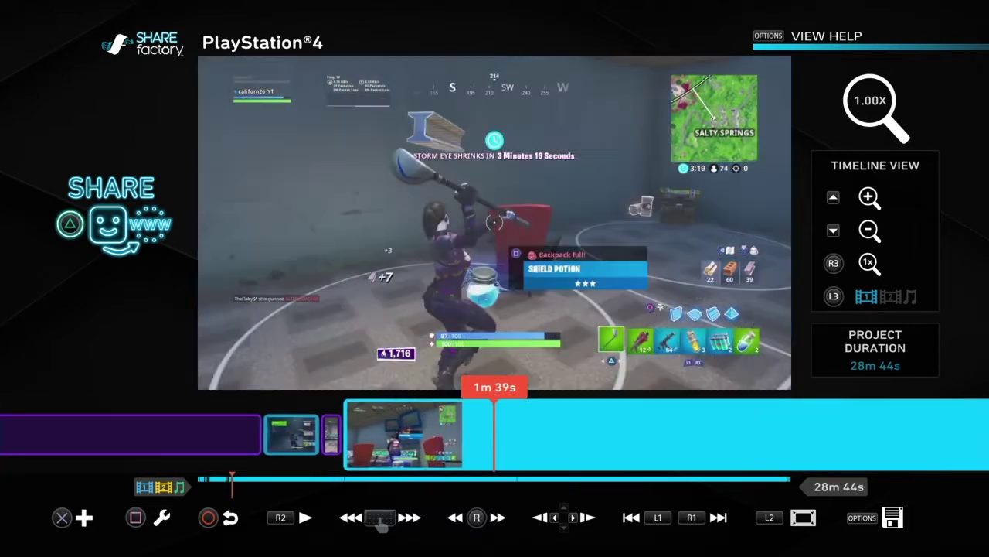
pyautogui.press('square')
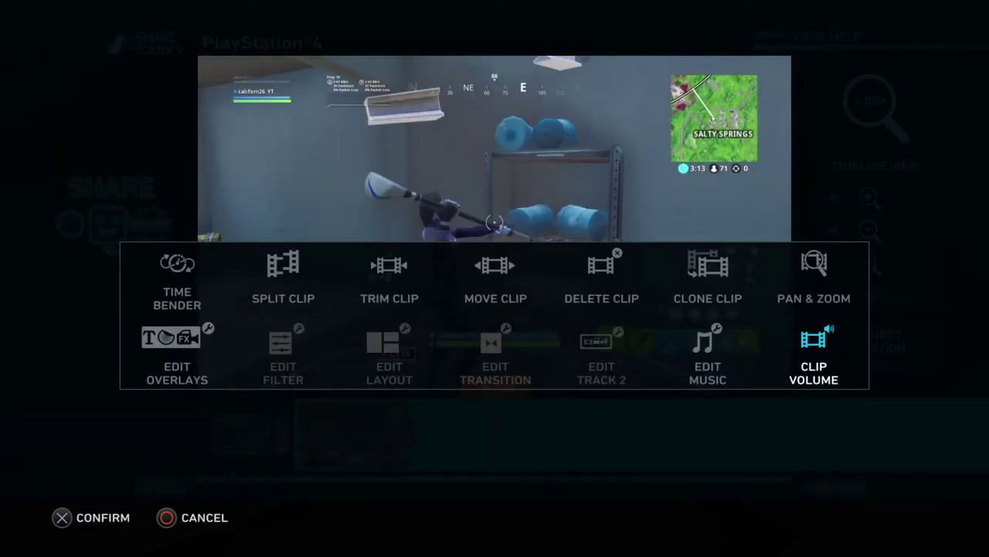
pyautogui.press('Escape')
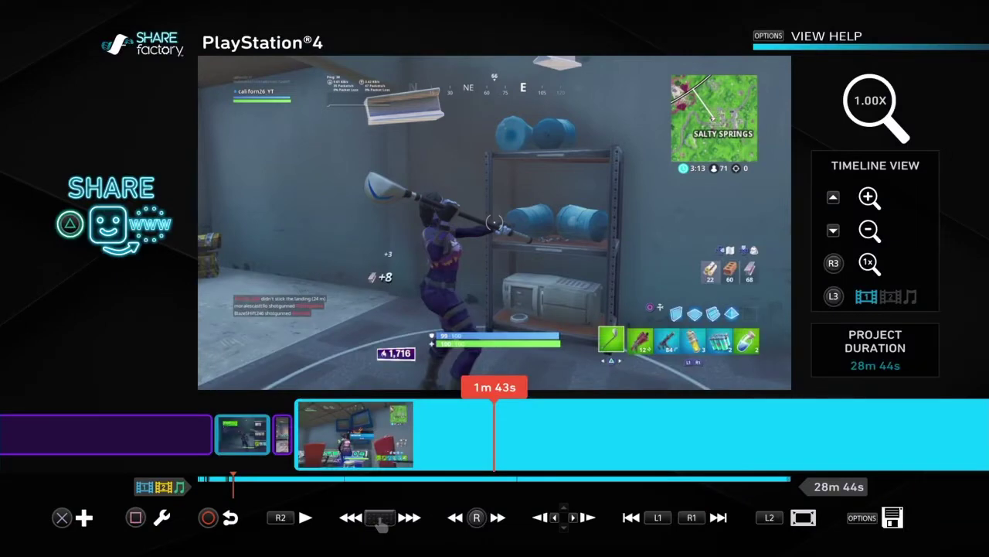
pyautogui.press('Return')
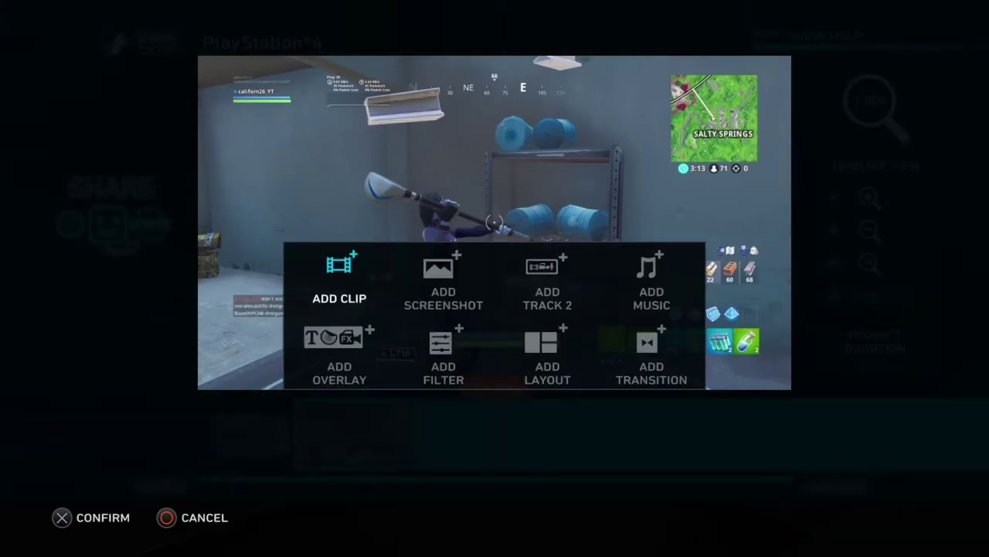
pyautogui.press('Escape')
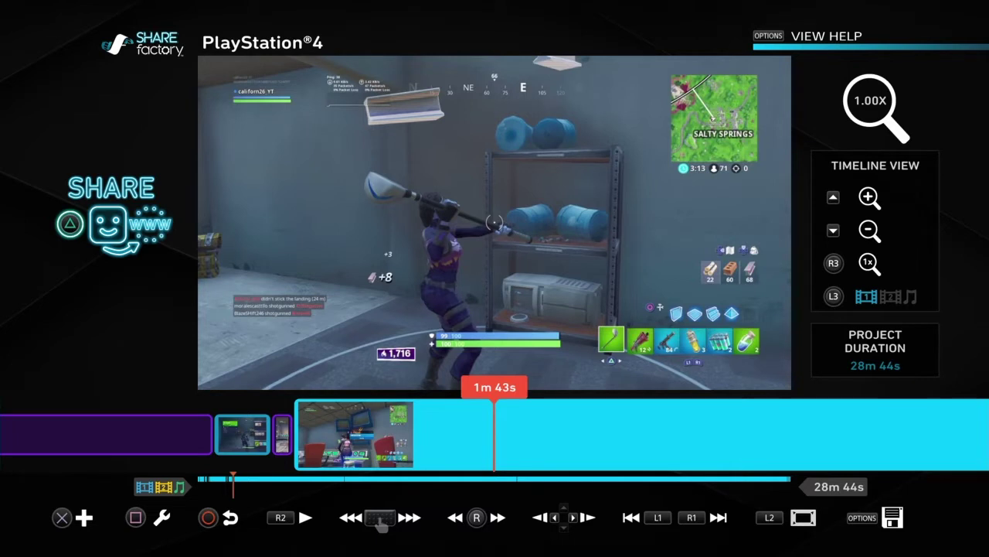
pyautogui.press('Return')
pyautogui.press('Escape')
pyautogui.press('Return')
pyautogui.press('Return')
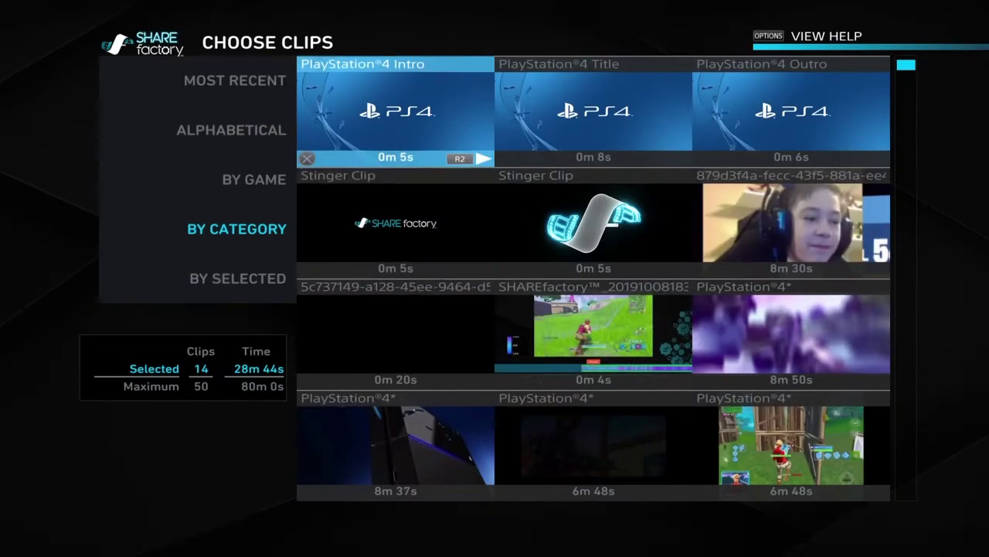
pyautogui.press('Down')
pyautogui.press('Down')
pyautogui.press('Down')
pyautogui.press('Down')
pyautogui.press('Down')
pyautogui.press('Down')
pyautogui.press('Down')
pyautogui.press('Down')
pyautogui.press('Down')
pyautogui.press('Down')
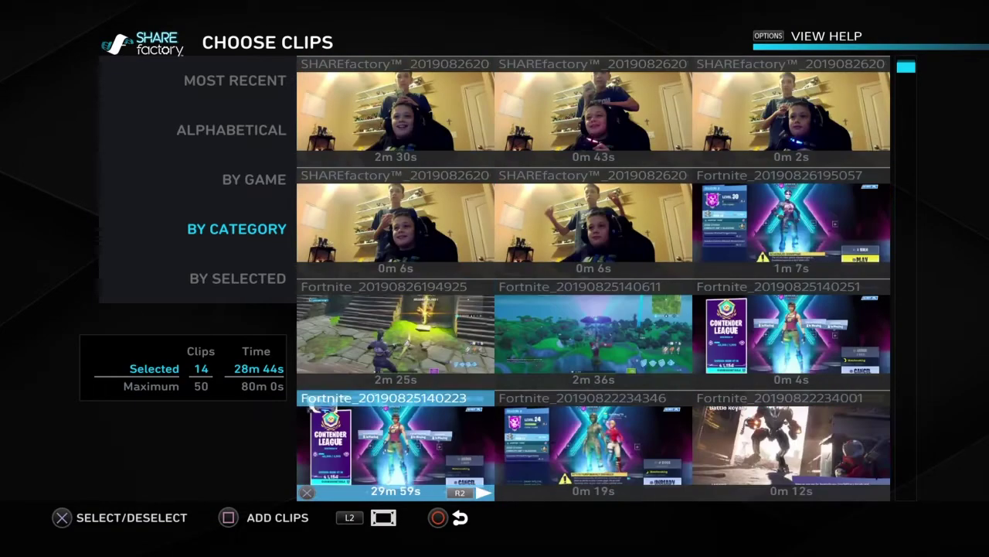
pyautogui.press('Down')
pyautogui.press('Up')
pyautogui.press('Right')
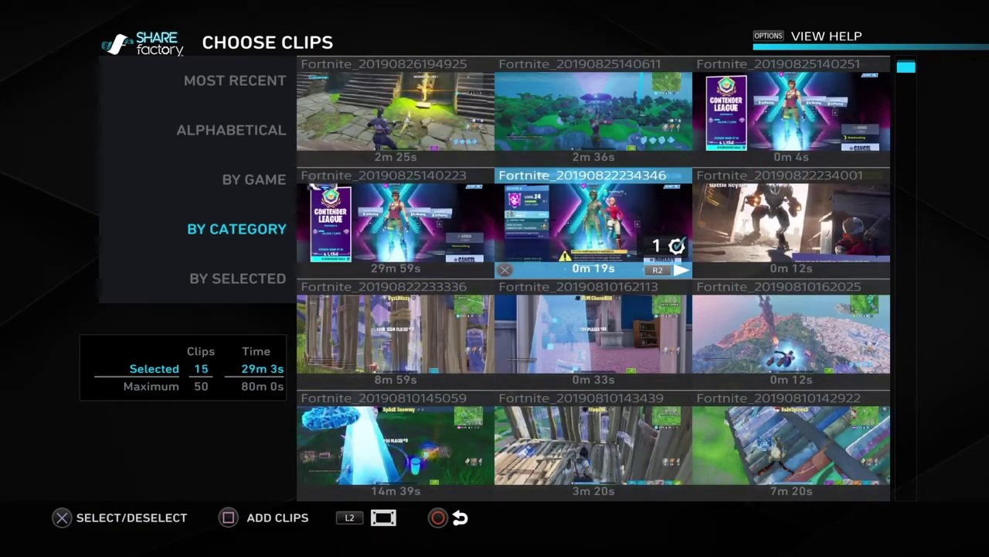
pyautogui.press('Escape')
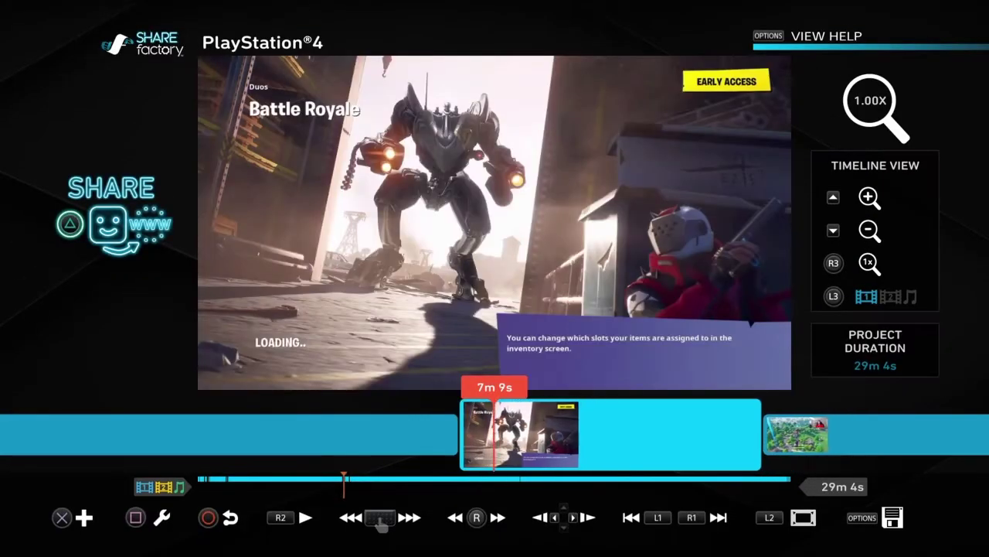
# Play and scrub through the newly added 19-second clip and into the start of the clip after it.
pyautogui.press('Left')
pyautogui.press('space')
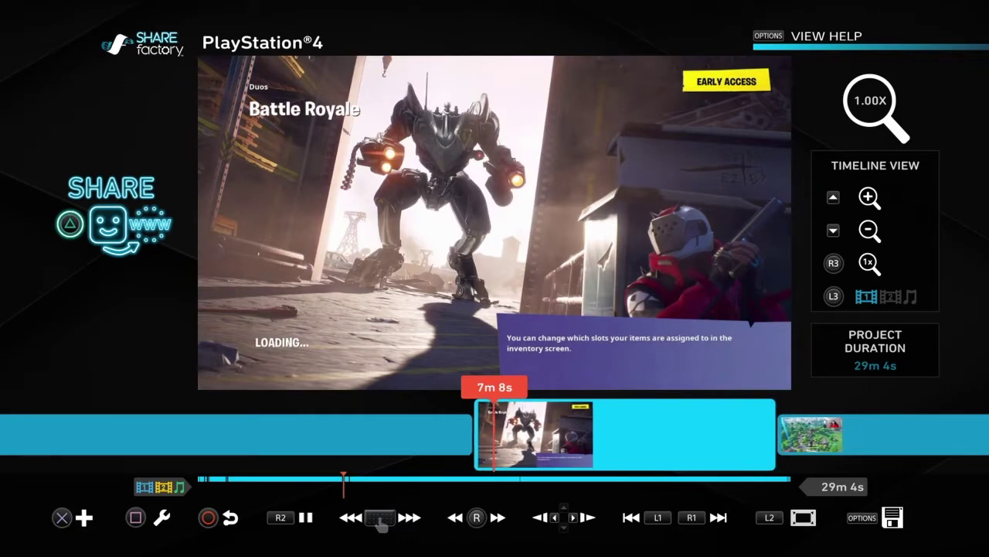
pyautogui.press('Right')
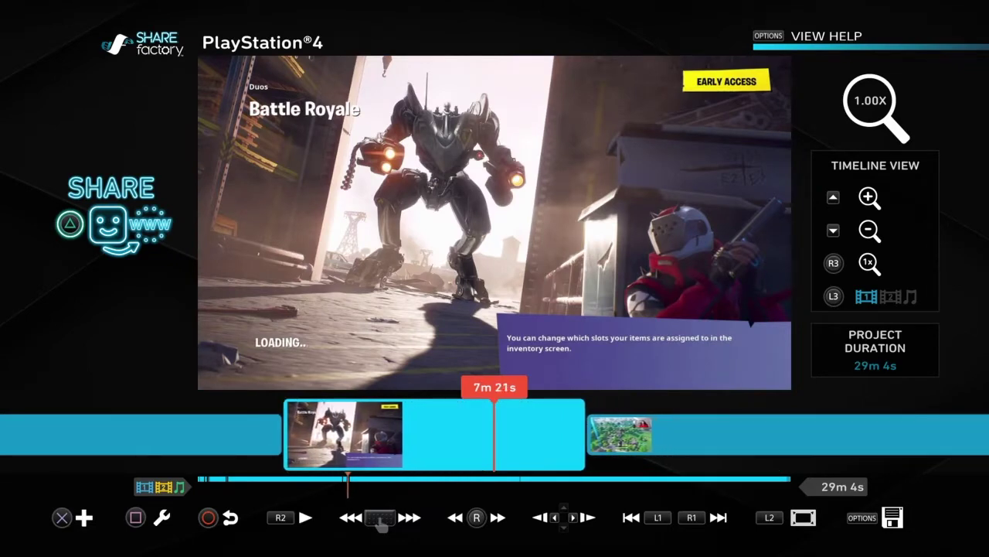
pyautogui.press('Left')
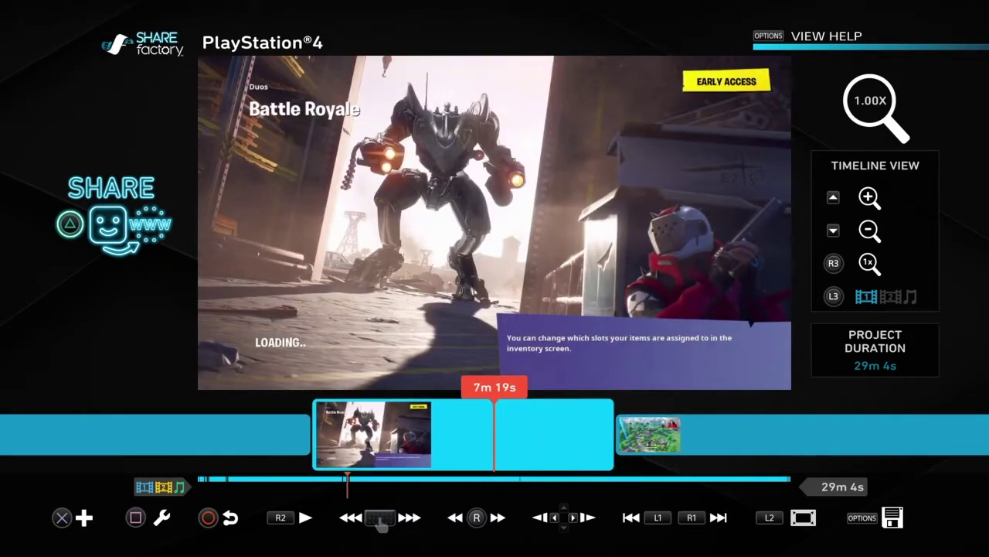
pyautogui.press('Right')
pyautogui.press('Left')
pyautogui.press('Right')
pyautogui.press('Left')
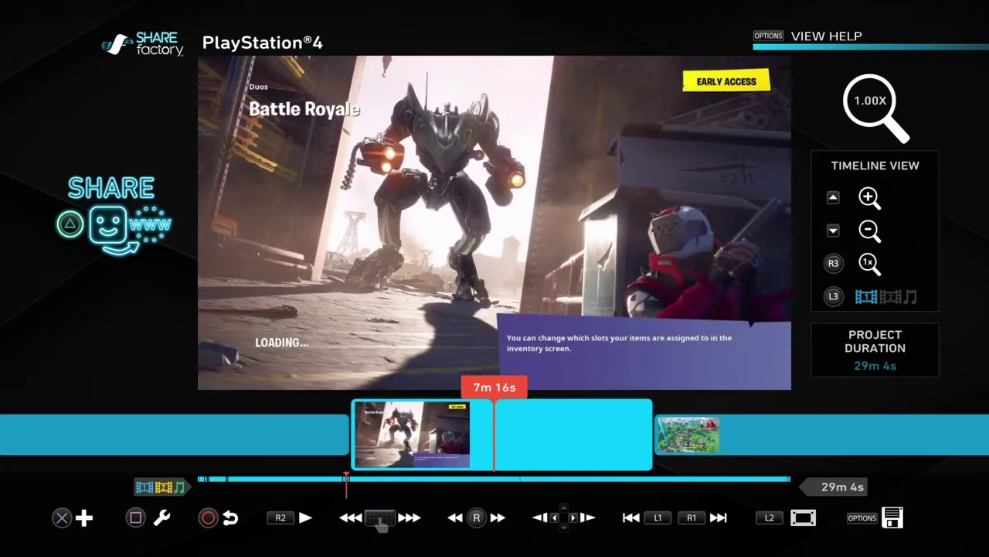
pyautogui.press('Right')
pyautogui.press('Right')
pyautogui.press('Left')
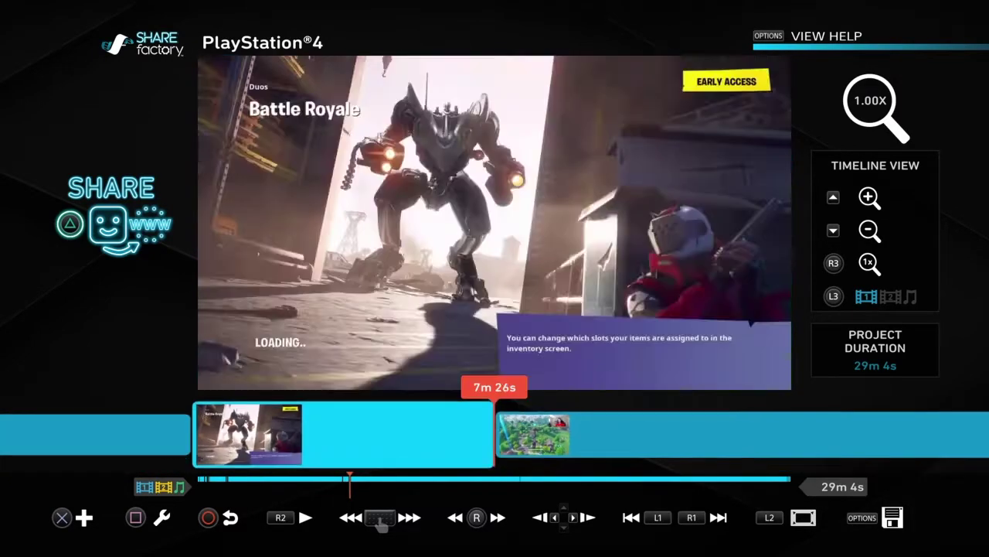
pyautogui.press('Right')
pyautogui.press('Right')
pyautogui.press('Right')
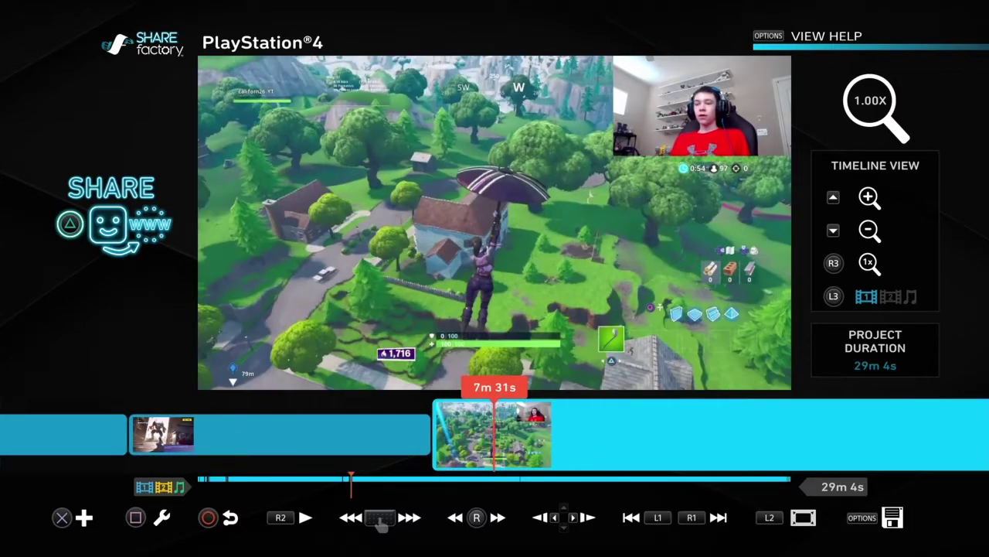
# Open the screenshot library for adding a still image to the timeline.
pyautogui.press('Return')
pyautogui.press('Escape')
pyautogui.press('Return')
pyautogui.press('Right')
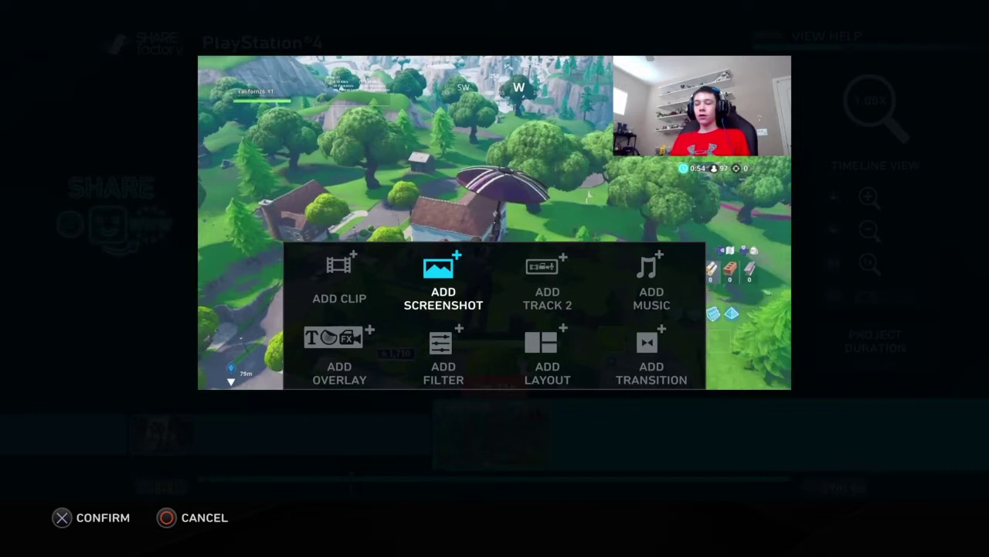
pyautogui.press('Return')
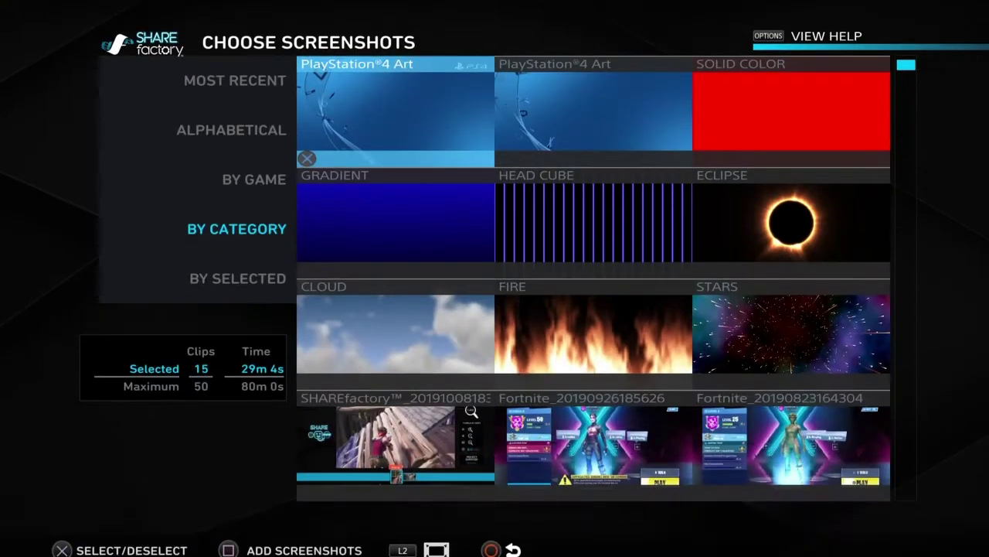
# Look through the built-in backgrounds and the saved screenshots available in the library.
pyautogui.press('Down')
pyautogui.press('Down')
pyautogui.press('Down')
pyautogui.press('Down')
pyautogui.press('Right')
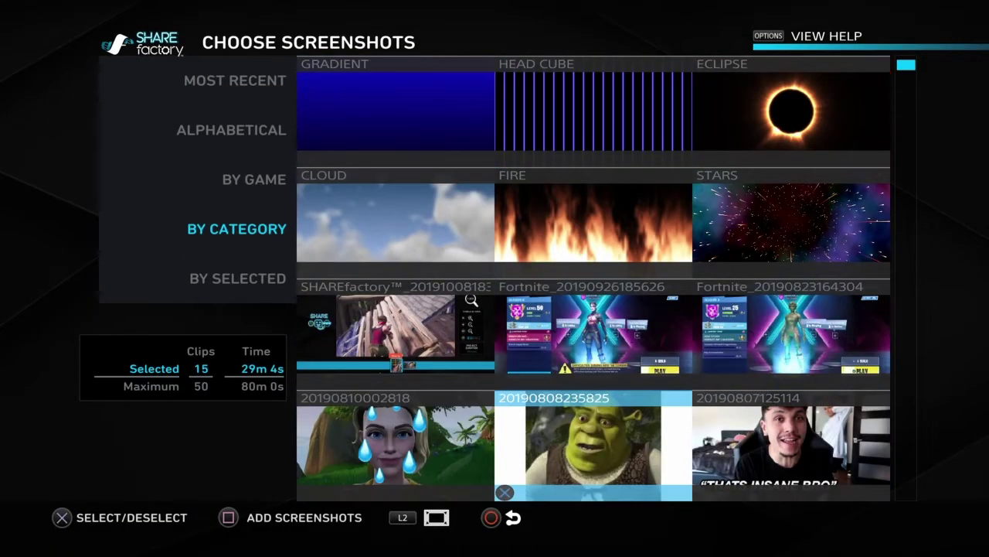
pyautogui.press('Down')
pyautogui.press('Up')
pyautogui.press('Up')
pyautogui.press('Up')
pyautogui.press('Up')
pyautogui.press('Up')
pyautogui.press('Right')
pyautogui.press('Left')
pyautogui.press('Down')
pyautogui.press('Right')
pyautogui.press('Left')
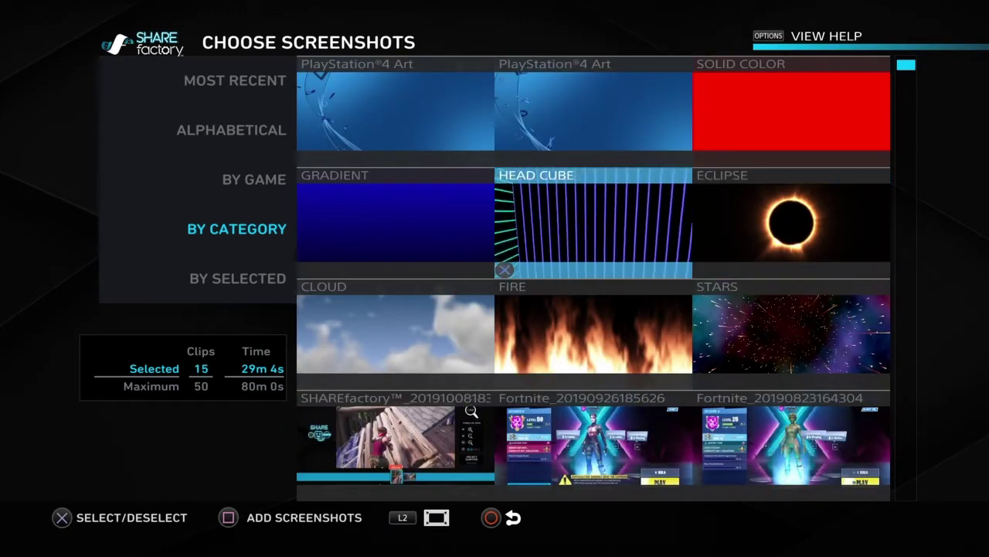
# Add the FIRE background from the screenshot library to the project.
pyautogui.press('Left')
pyautogui.press('Right')
pyautogui.press('Down')
pyautogui.press('Up')
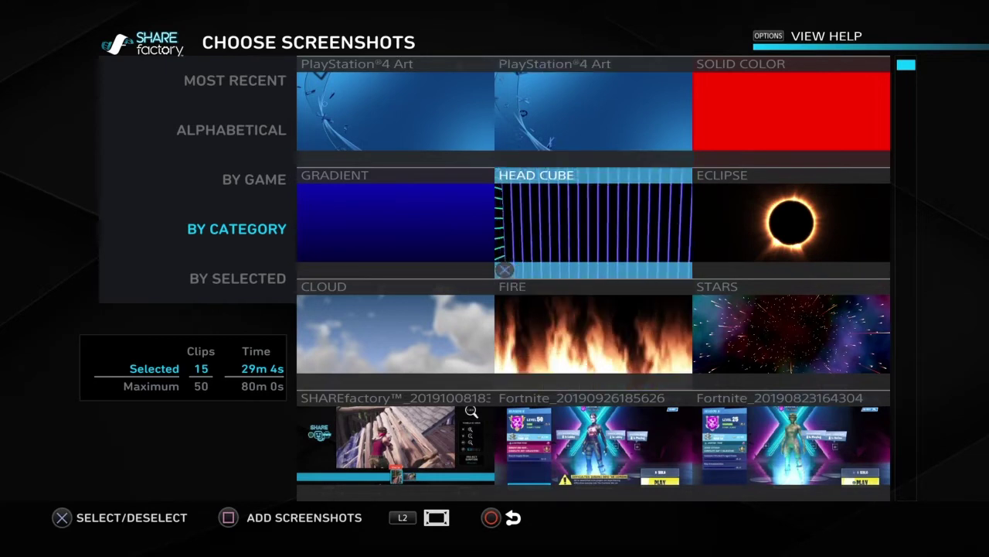
pyautogui.press('Right')
pyautogui.press('Left')
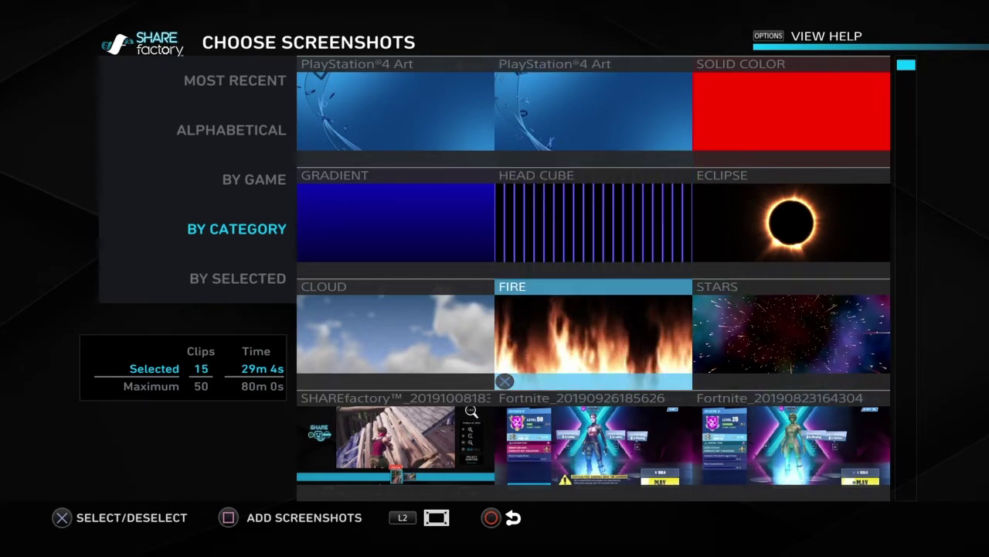
pyautogui.press('Return')
# Play and scrub the timeline around the fire image and the start of the clip after it.
pyautogui.press('Left')
pyautogui.press('space')
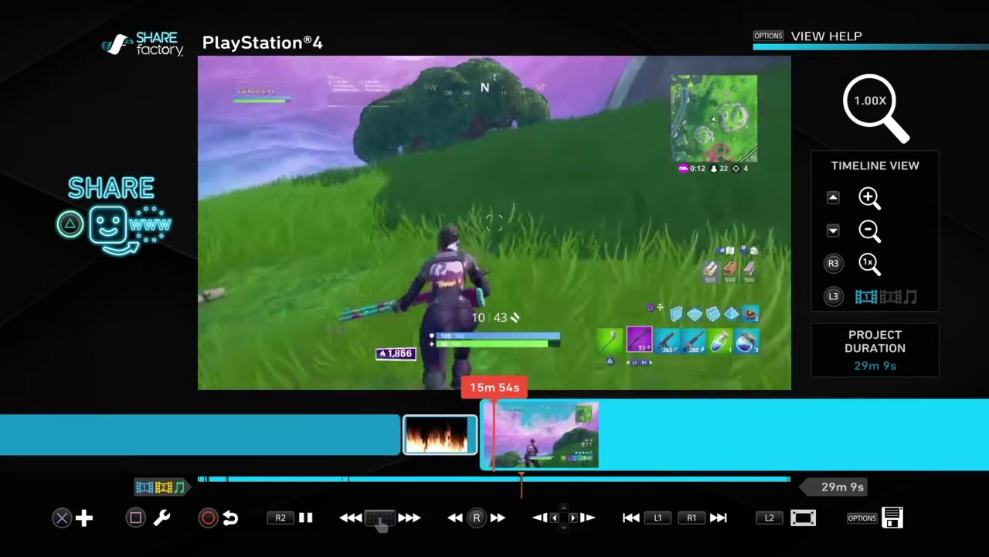
pyautogui.press('Left')
pyautogui.press('Right')
pyautogui.press('Left')
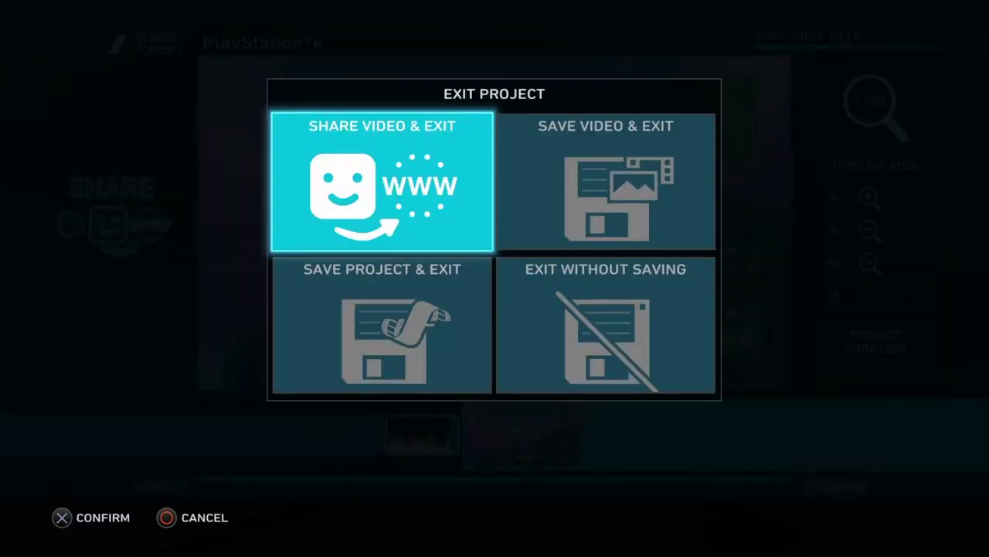
pyautogui.press('Escape')
# Open the music library for adding a track near the start of the clip after the fire image.
pyautogui.press('Return')
pyautogui.press('Right')
pyautogui.press('Left')
pyautogui.press('Right')
pyautogui.press('Right')
pyautogui.press('Left')
pyautogui.press('Right')
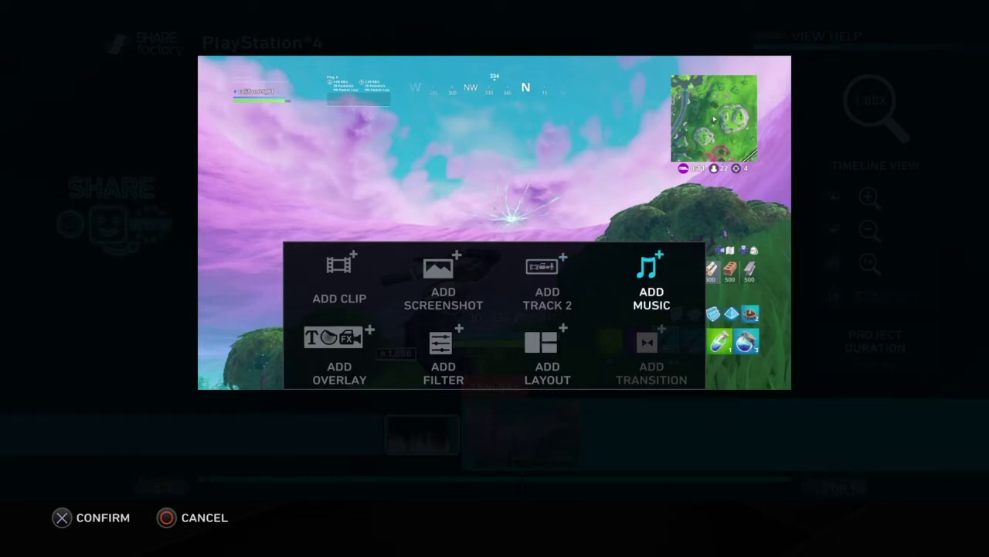
pyautogui.press('Return')
# Browse the most recent music tracks and locate the option for importing music from USB.
pyautogui.press('Down')
pyautogui.press('Down')
pyautogui.press('Right')
pyautogui.press('Right')
pyautogui.press('Down')
pyautogui.press('Down')
pyautogui.press('Left')
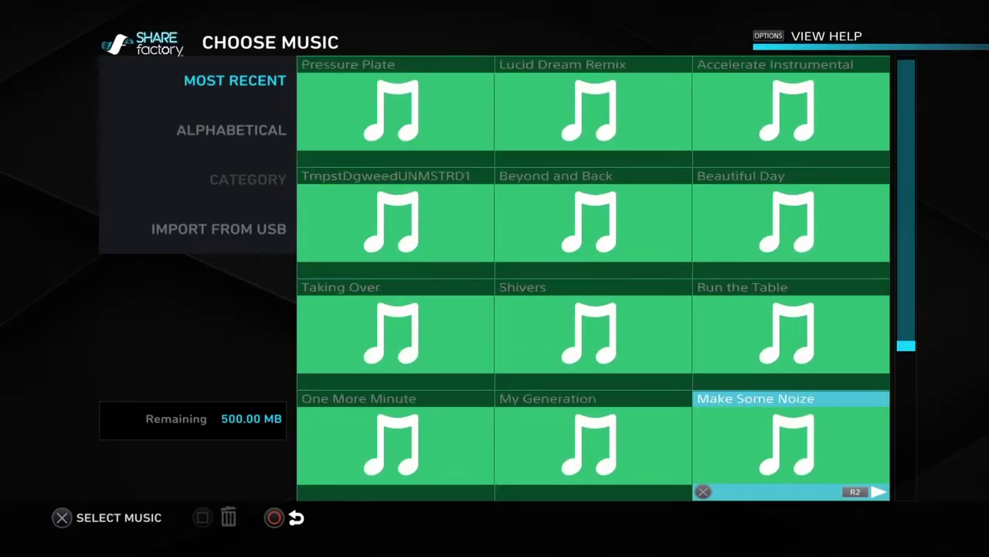
pyautogui.press('Left')
pyautogui.press('Left')
pyautogui.press('Right')
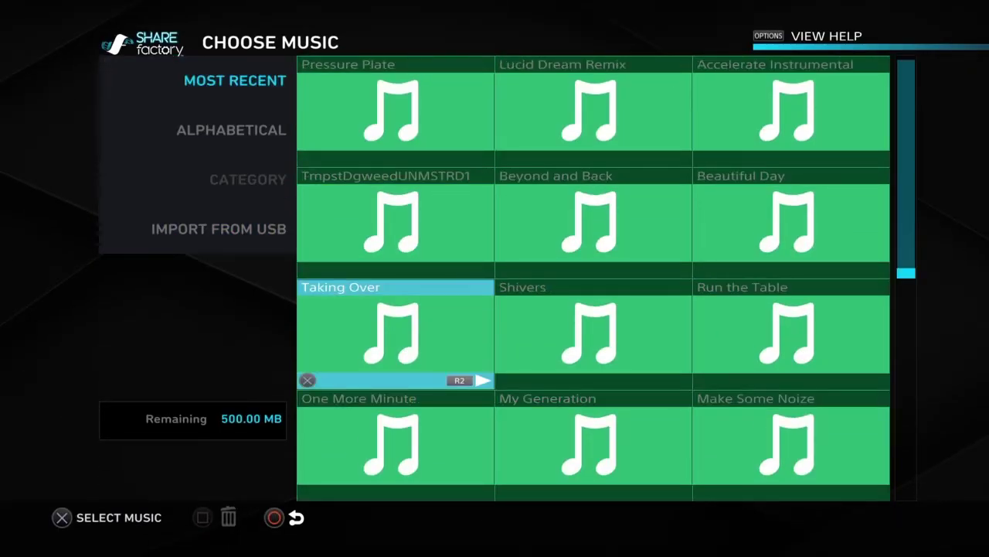
pyautogui.press('Up')
pyautogui.press('Left')
pyautogui.press('Down')
pyautogui.press('Down')
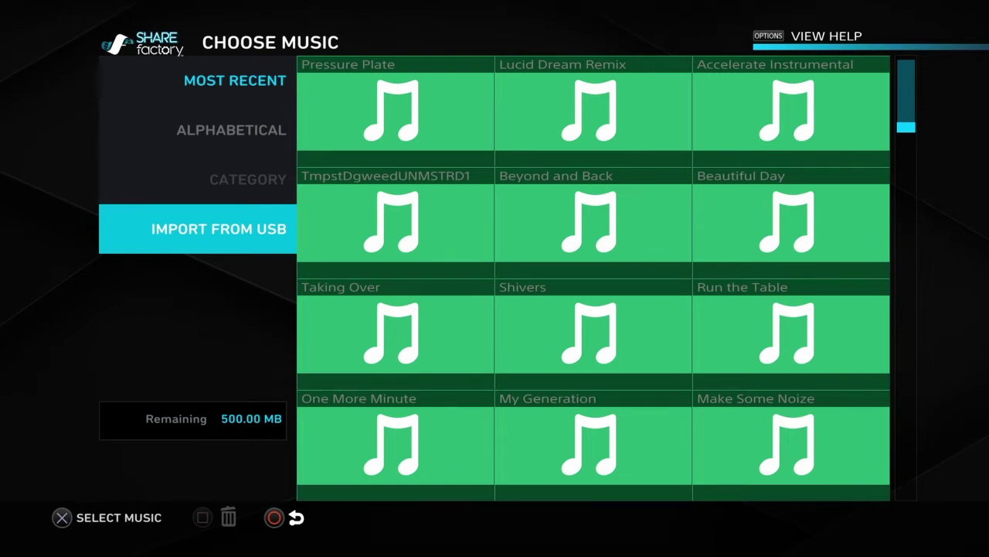
# Look further through the built-in tracks, from Lucid Dream Remix down to Make Some Noize.
pyautogui.press('Right')
pyautogui.press('Down')
pyautogui.press('Down')
pyautogui.press('Down')
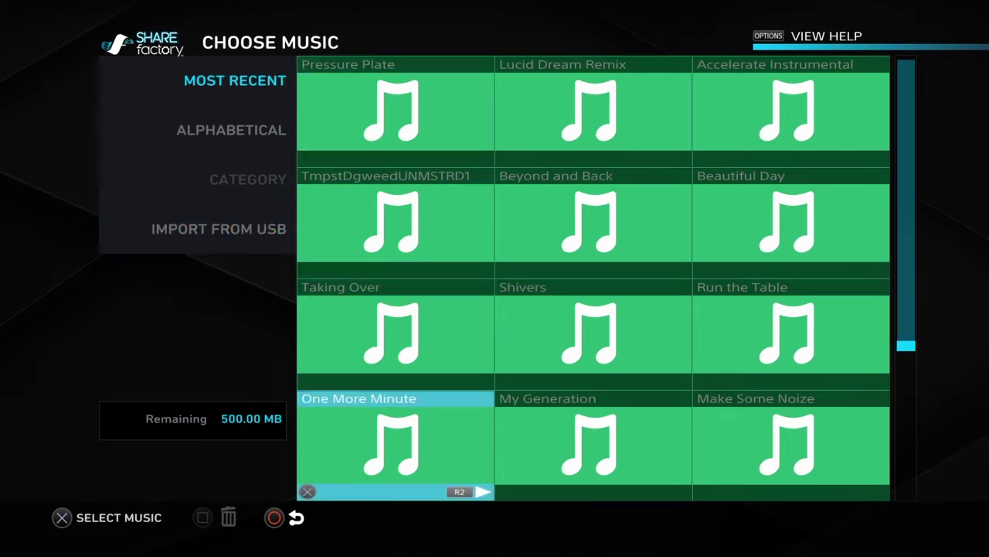
pyautogui.press('Up')
pyautogui.press('Up')
pyautogui.press('Right')
pyautogui.press('Up')
pyautogui.press('Up')
pyautogui.press('Left')
pyautogui.press('Right')
pyautogui.press('Down')
pyautogui.press('Right')
pyautogui.press('Down')
pyautogui.press('Left')
pyautogui.press('Up')
pyautogui.press('Down')
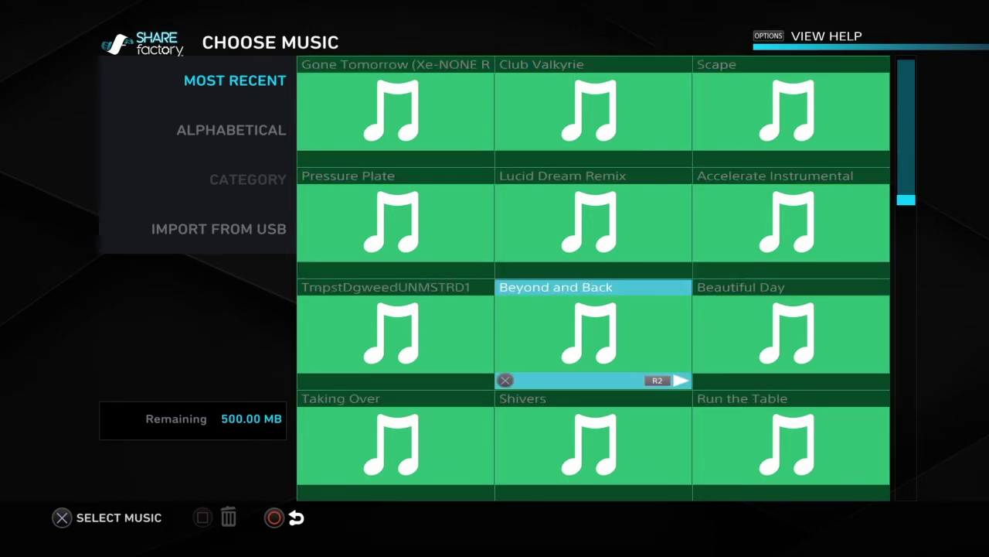
pyautogui.press('Down')
pyautogui.press('Down')
pyautogui.press('Right')
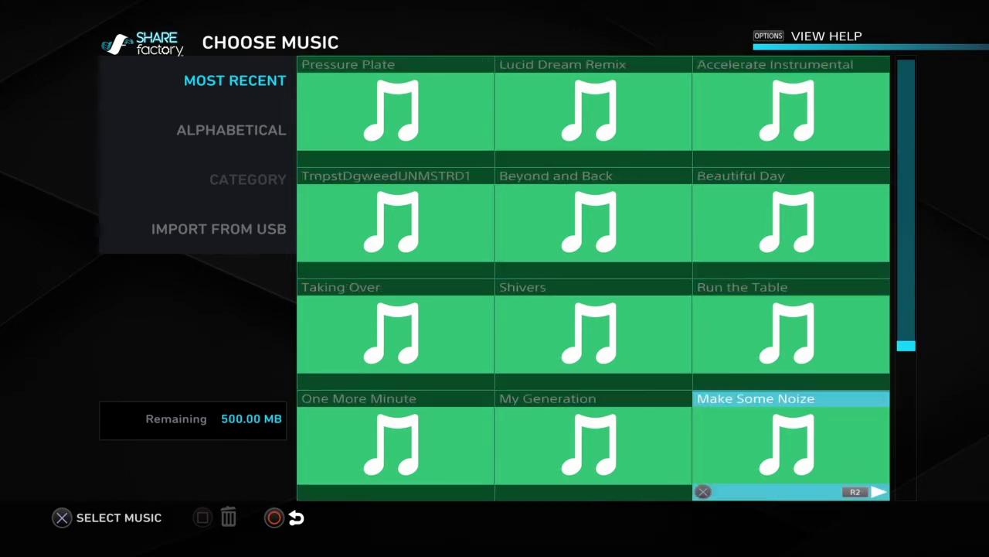
# Add the track Lucid Dream Remix to the timeline just after the fire image, at about 15m 56s.
pyautogui.press('Up')
pyautogui.press('Left')
pyautogui.press('Up')
pyautogui.press('Up')
pyautogui.press('Up')
pyautogui.press('Down')
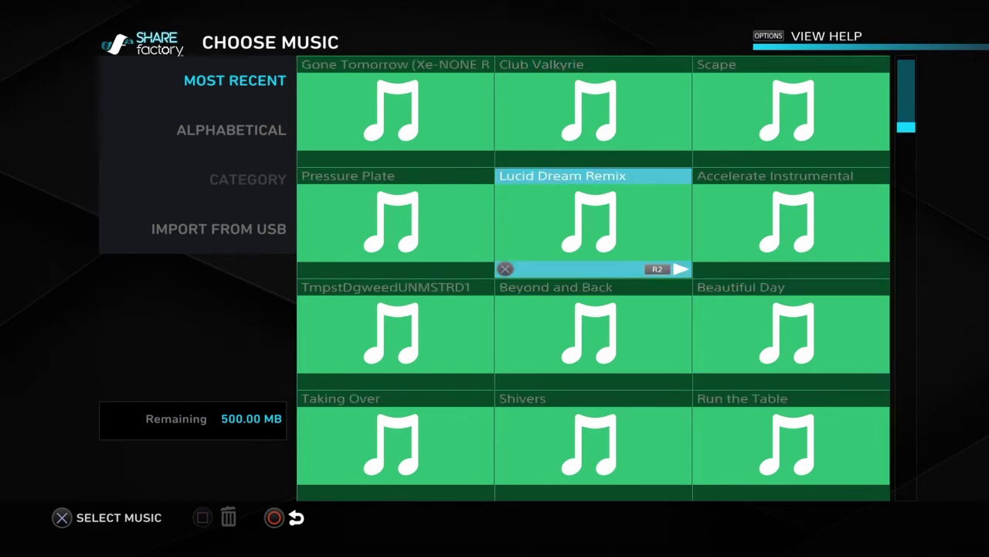
pyautogui.press('Return')
# Play and scrub through the opening seconds of the added music track.
pyautogui.press('Left')
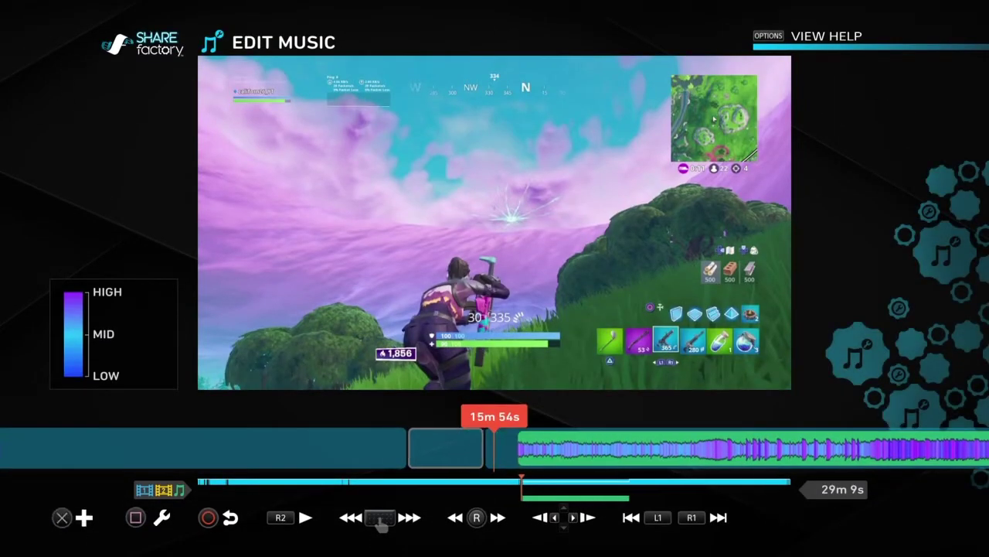
pyautogui.press('space')
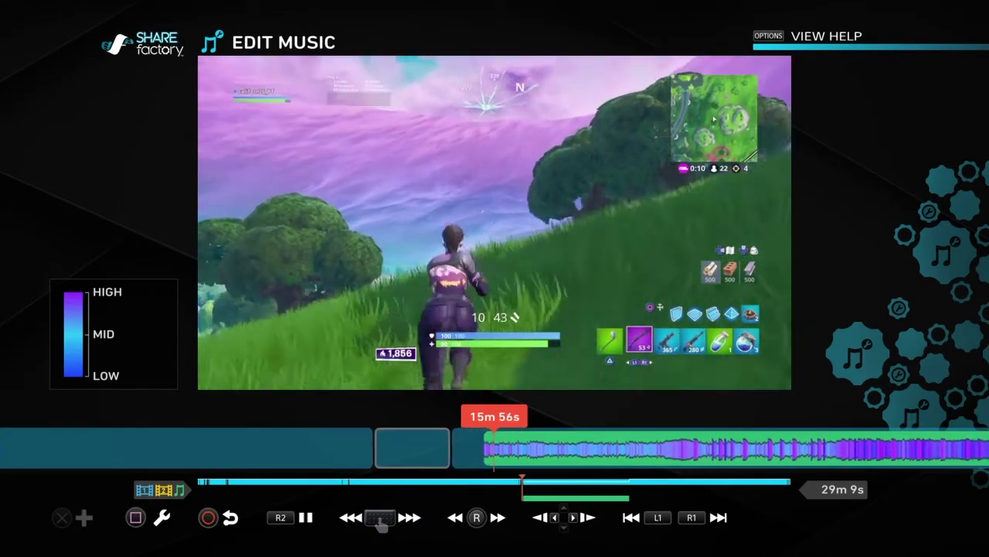
pyautogui.press('Left')
pyautogui.press('Right')
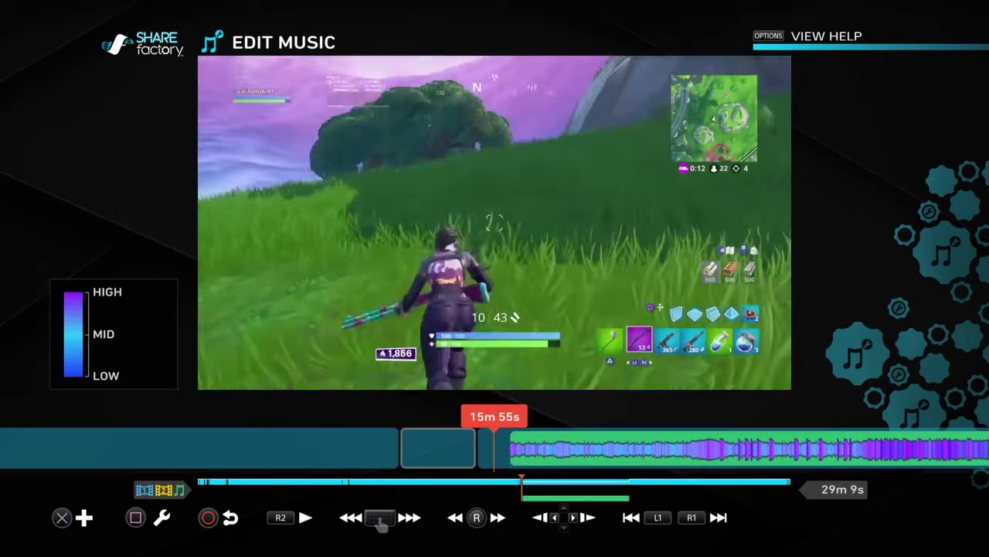
pyautogui.press('space')
pyautogui.press('space')
pyautogui.press('Right')
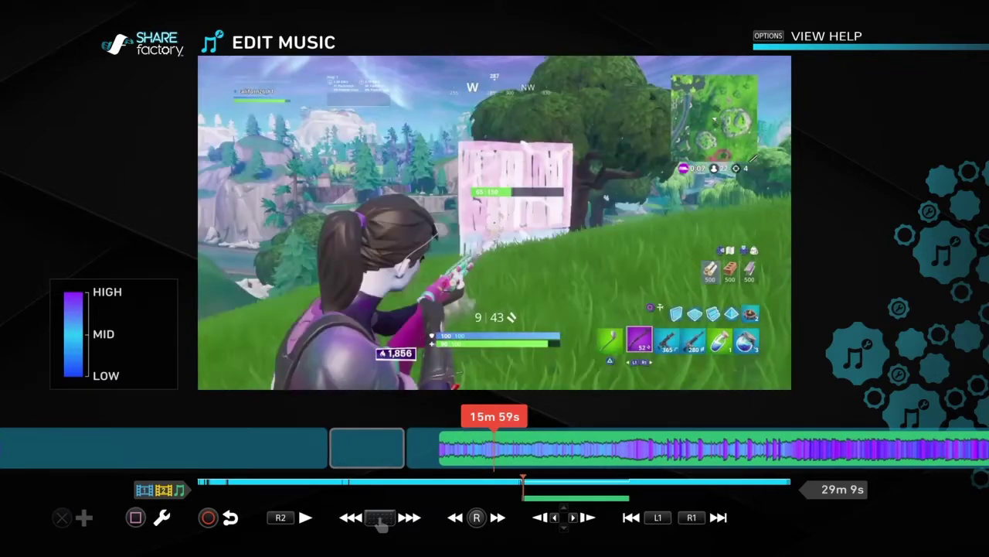
# Split the added music track at 16m 0s on the timeline.
pyautogui.press('Return')
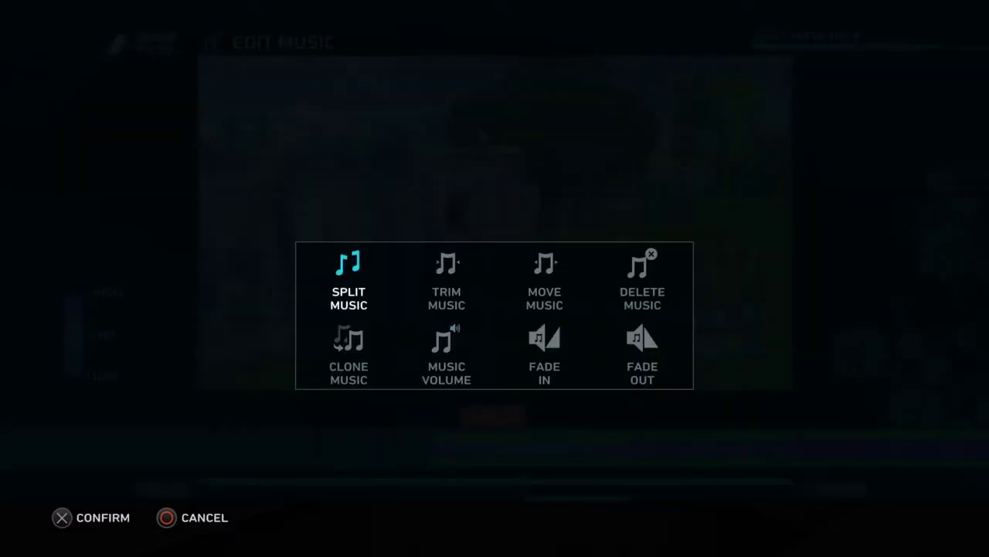
pyautogui.press('Return')
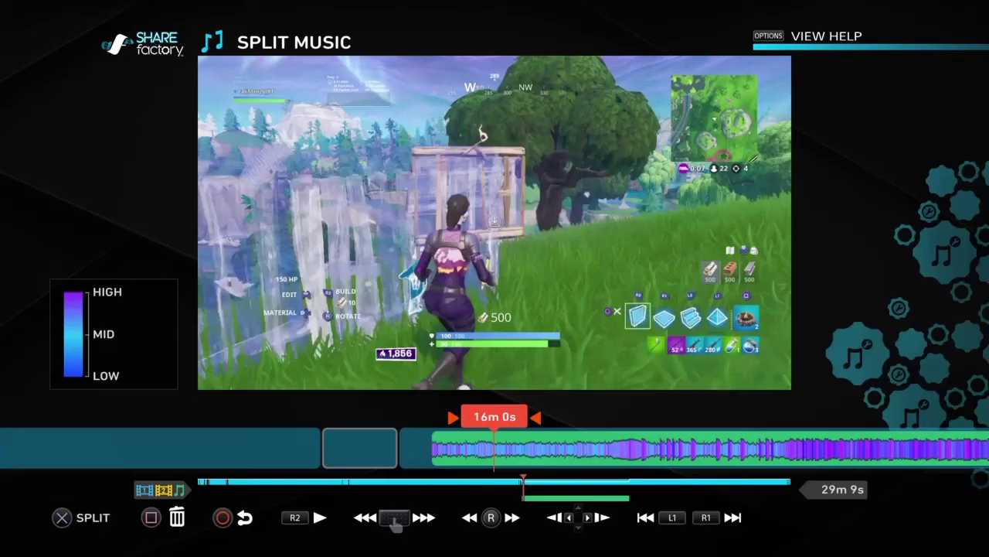
pyautogui.press('Return')
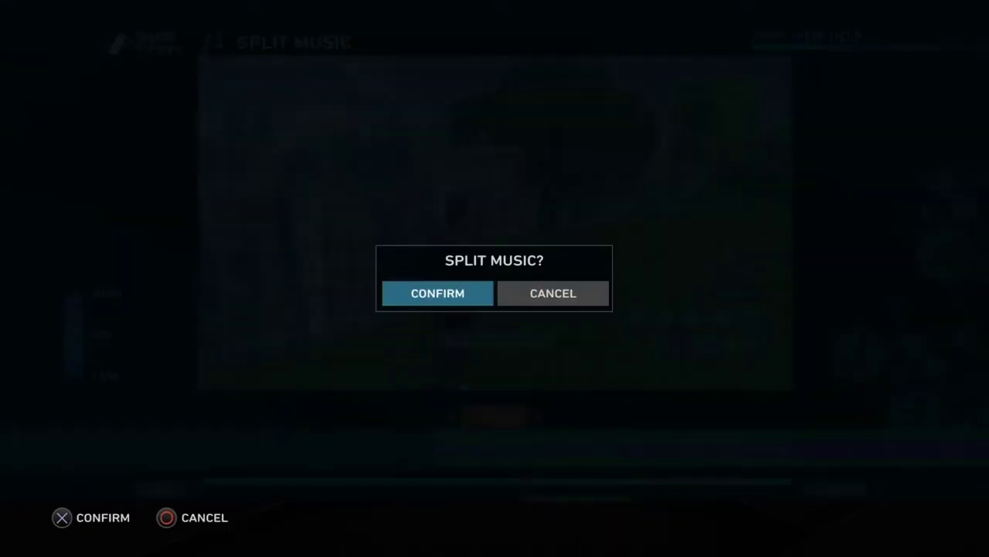
pyautogui.press('Return')
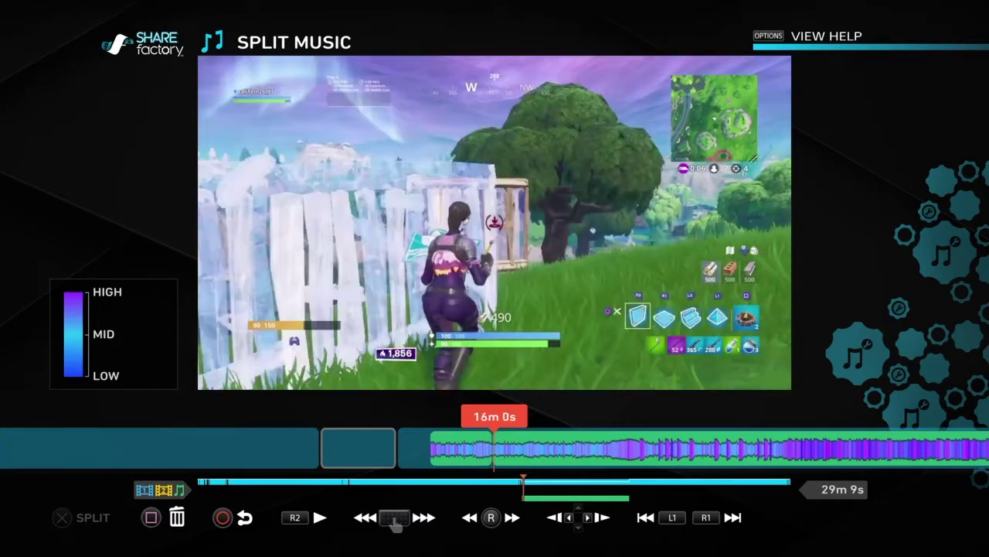
# Make a second split in the music by about 16m 4s and delete the piece between the two cuts.
pyautogui.press('Return')
pyautogui.press('Return')
pyautogui.press('Delete')
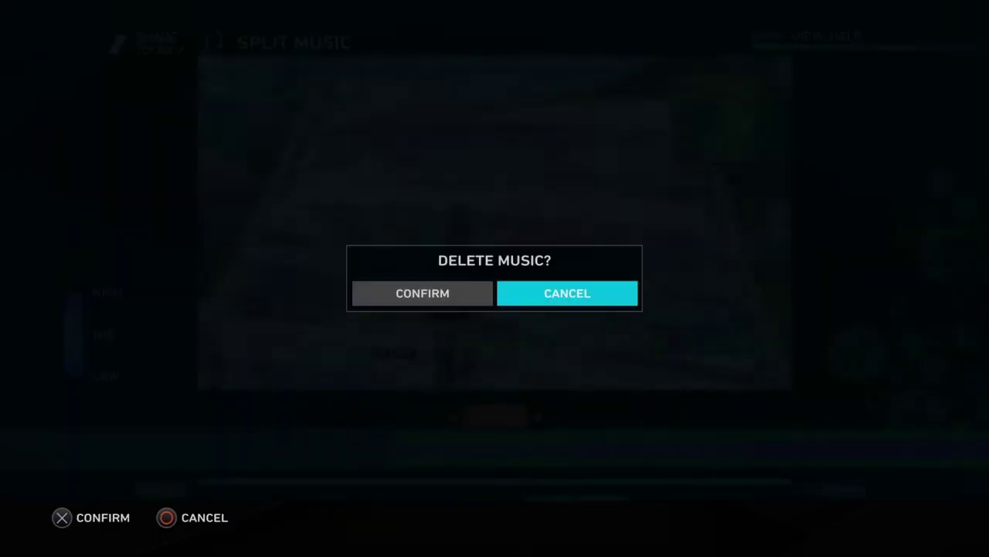
pyautogui.press('Return')
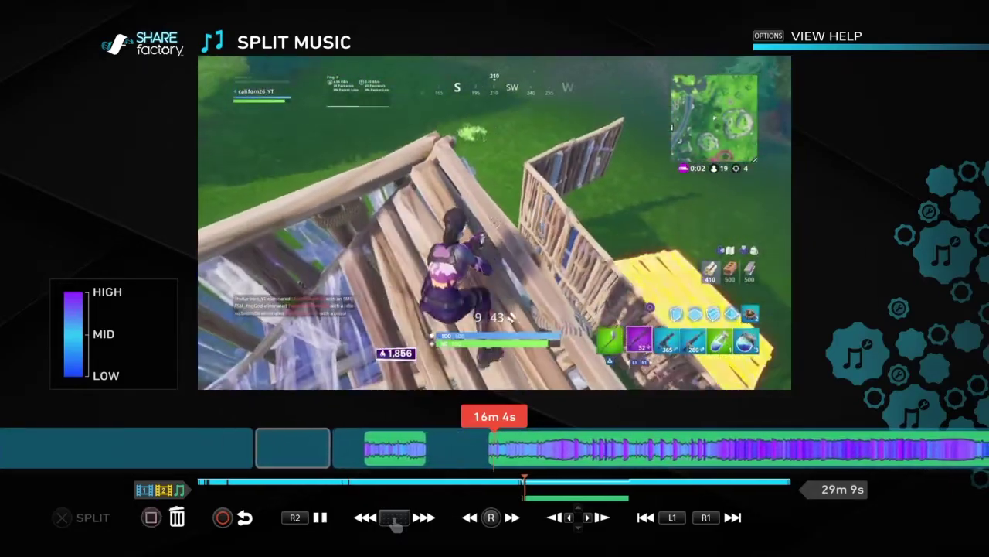
pyautogui.press('space')
pyautogui.press('Left')
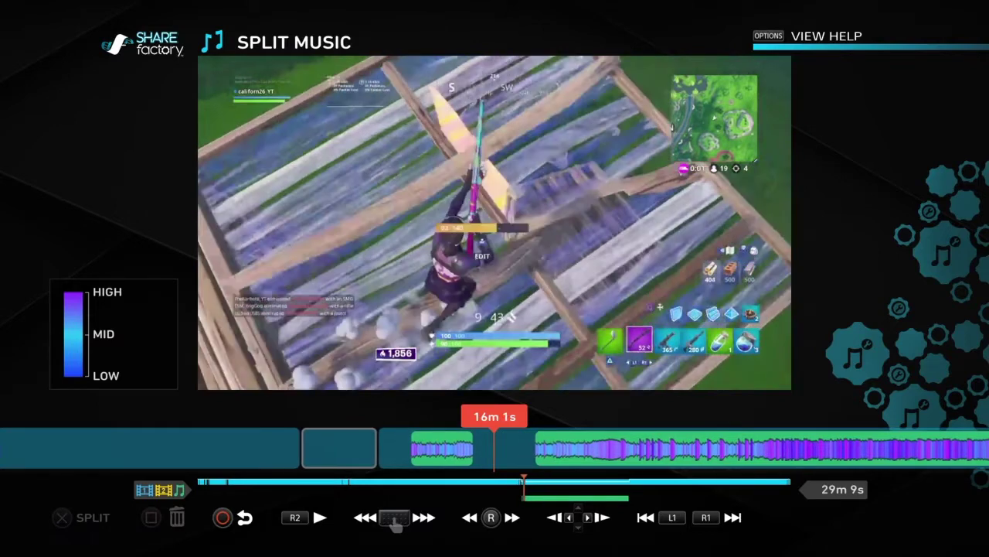
pyautogui.press('Left')
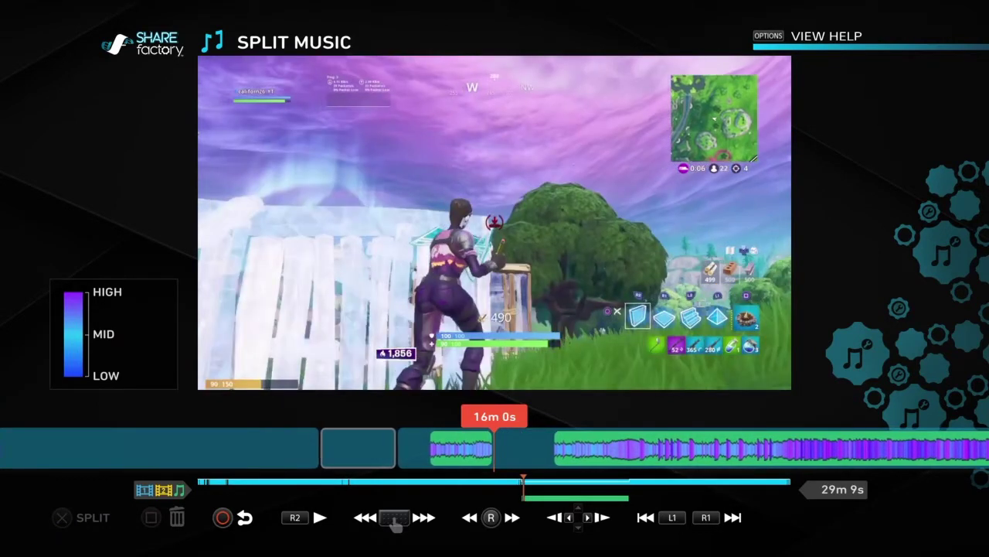
pyautogui.press('Left')
pyautogui.press('Escape')
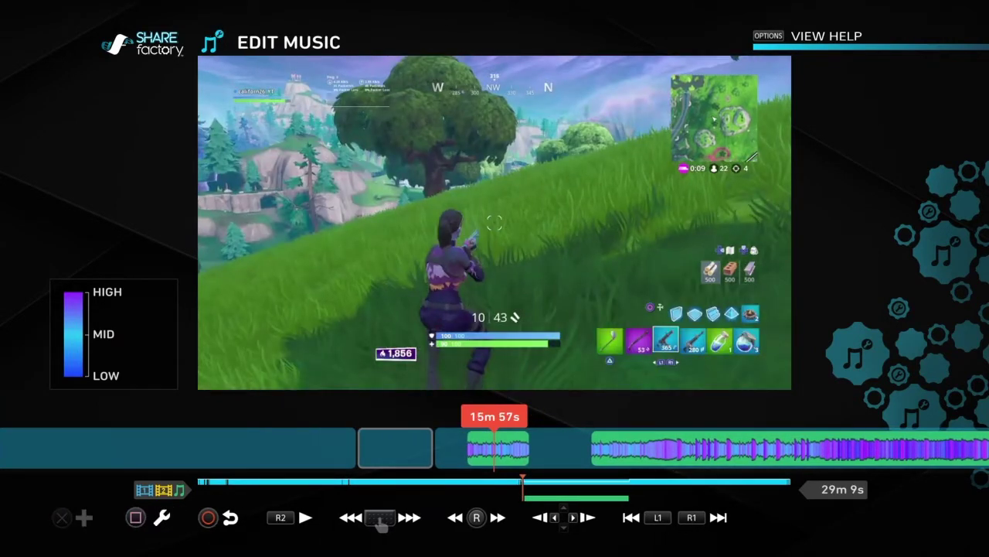
# Set the volume of the short first music piece to 1%, leaving Prioritize enabled.
pyautogui.press('s')
pyautogui.press('Right')
pyautogui.press('Right')
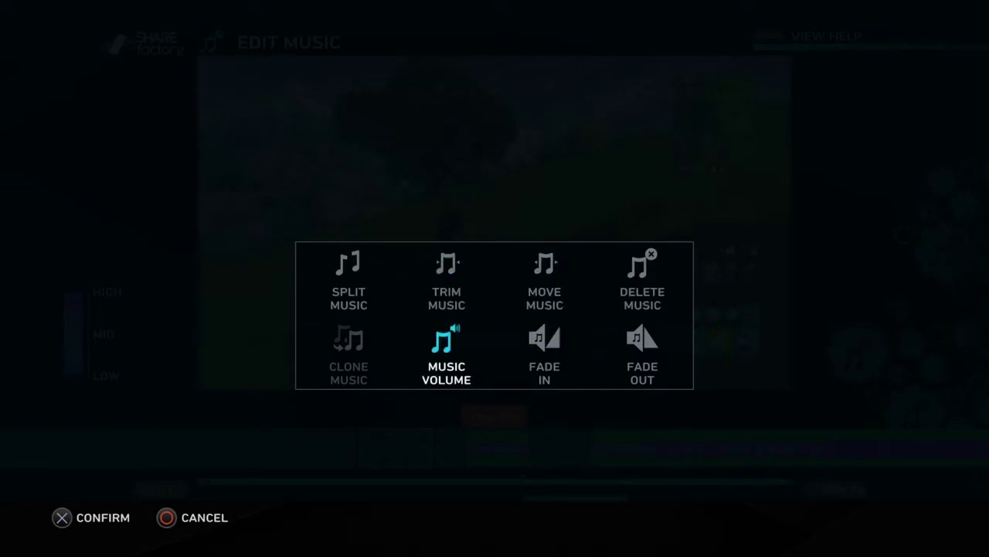
pyautogui.press('Return')
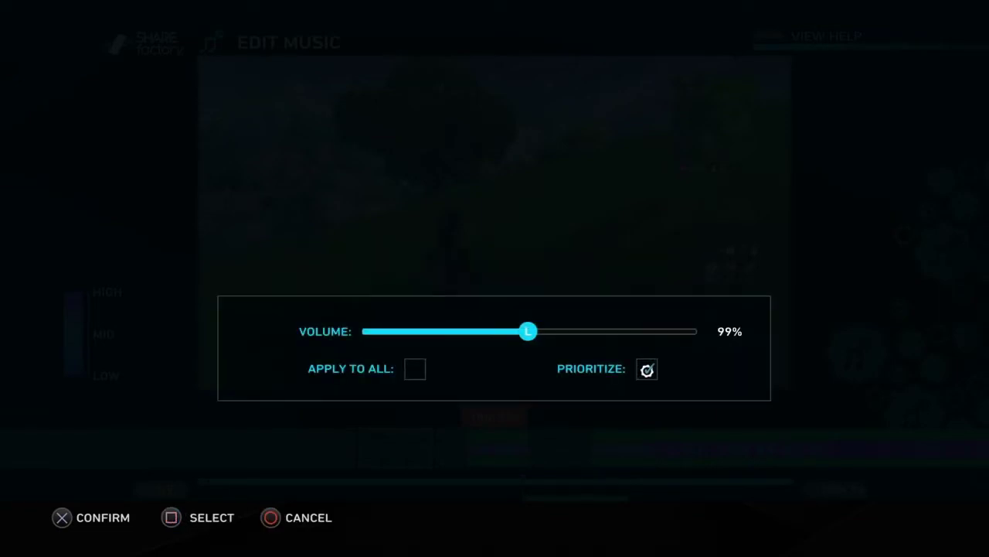
pyautogui.press('Left')
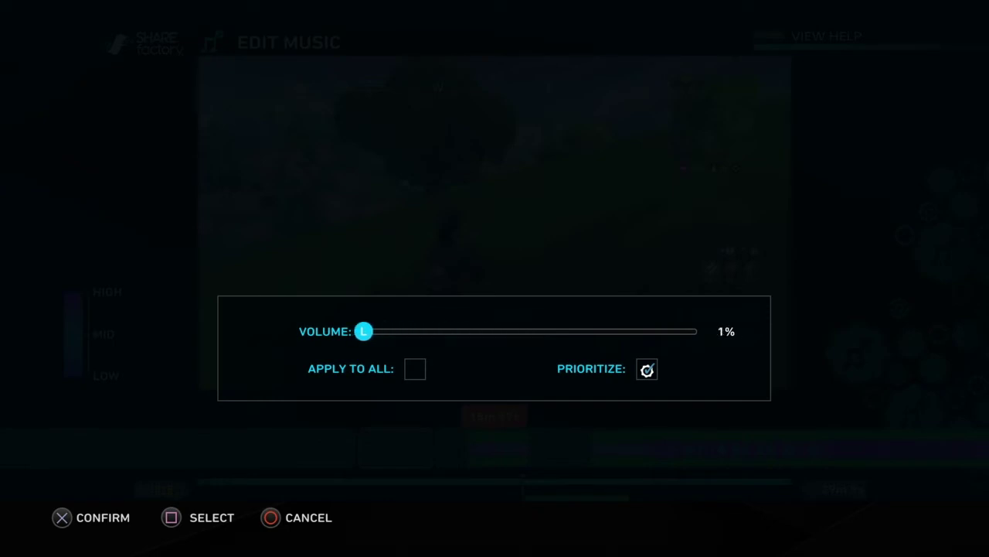
pyautogui.press('Return')
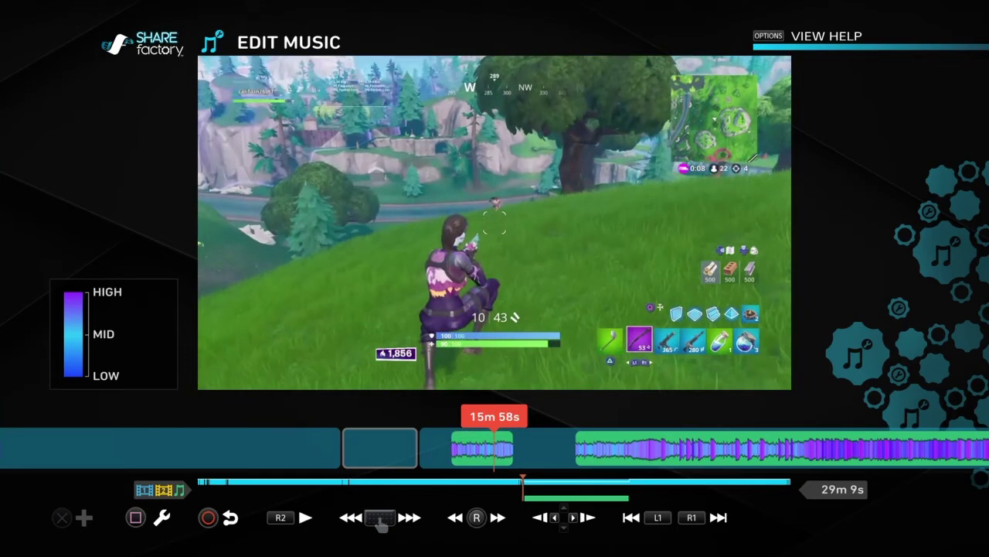
pyautogui.press('Return')
pyautogui.press('Right')
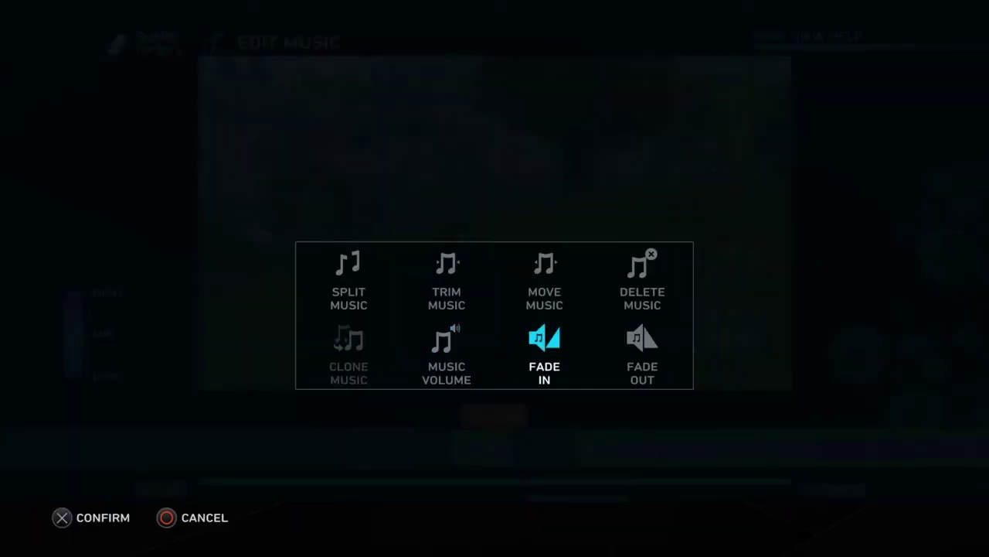
pyautogui.press('Right')
pyautogui.press('Return')
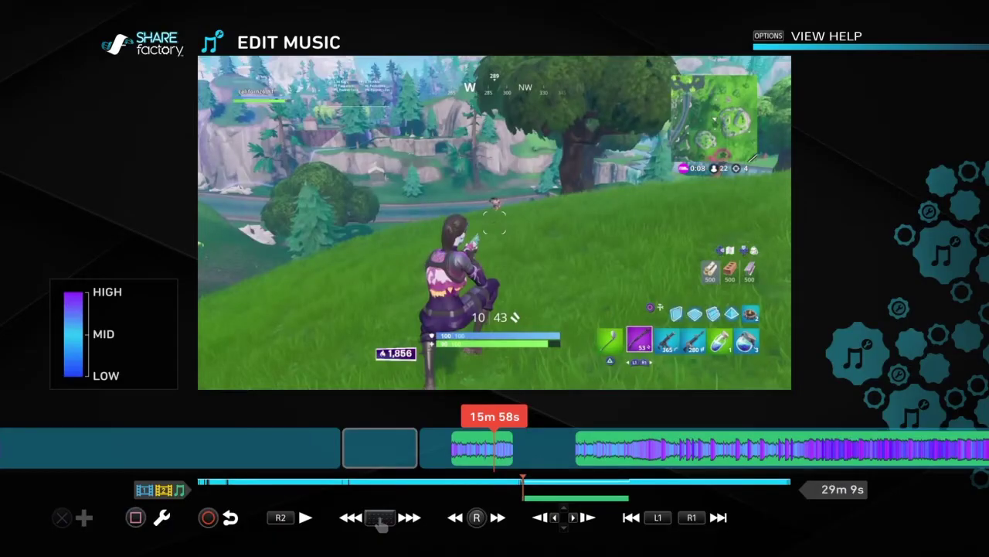
# Add a fade-in with a duration of 5.0s to the short first music piece.
pyautogui.press('Left')
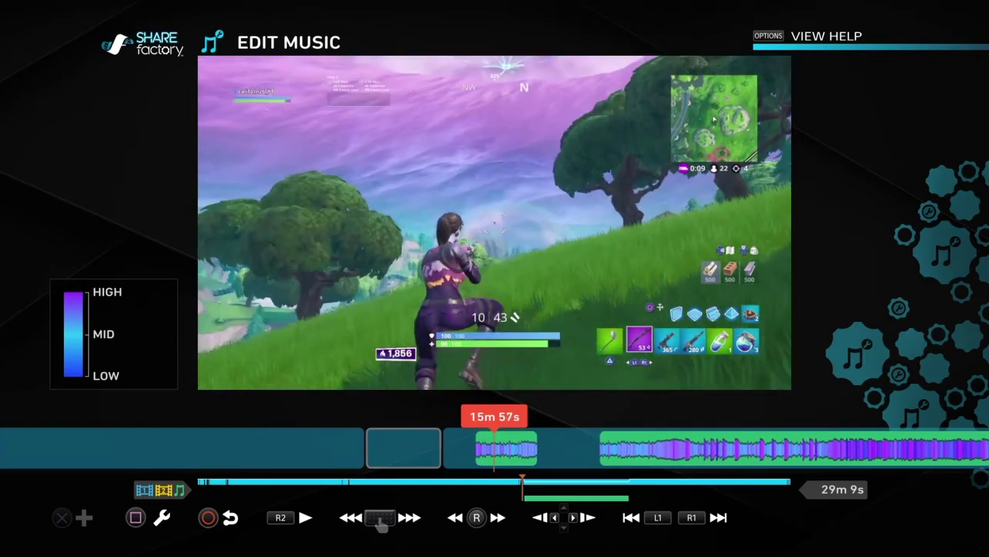
pyautogui.press('Return')
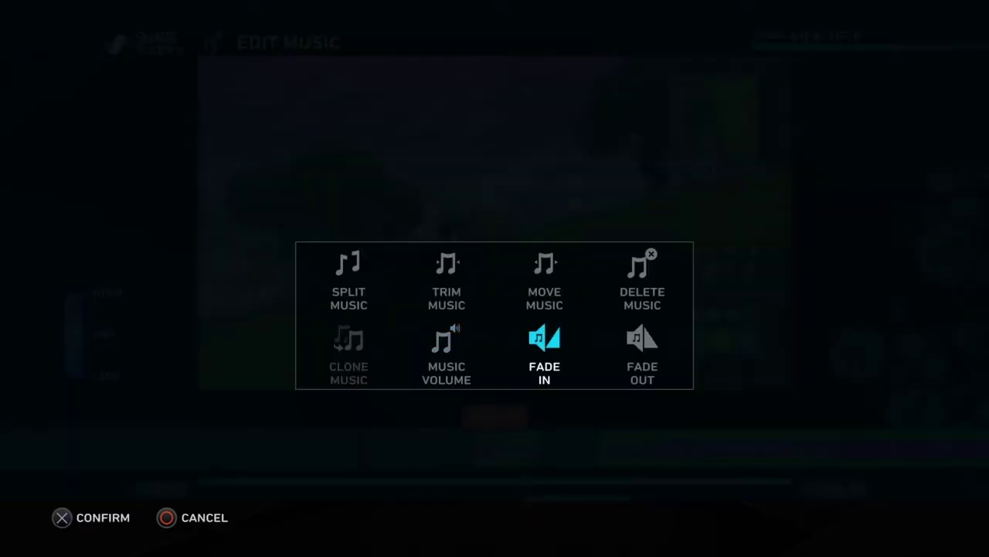
pyautogui.press('Return')
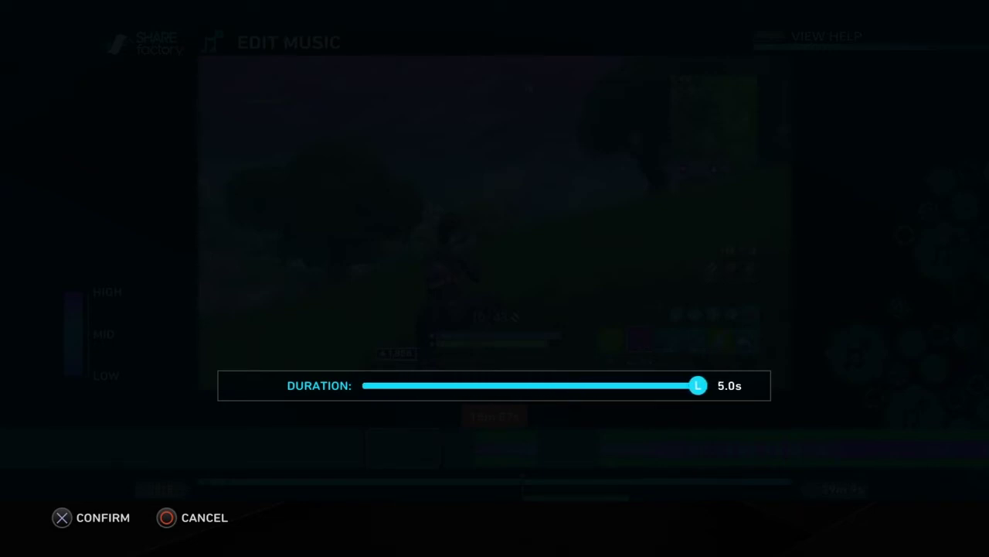
pyautogui.press('Return')
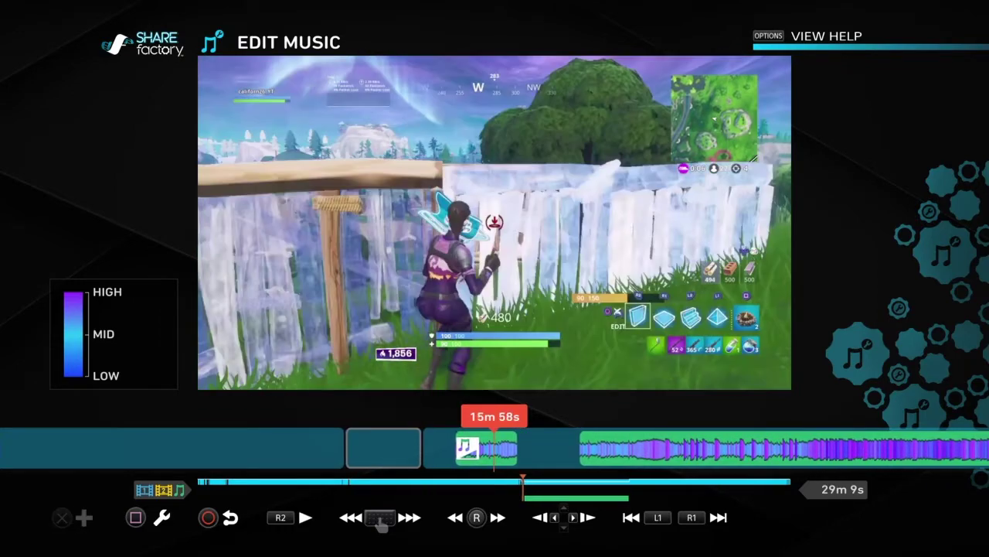
# Add a fade-out to the end of the short music piece and return to the main timeline.
pyautogui.press('Return')
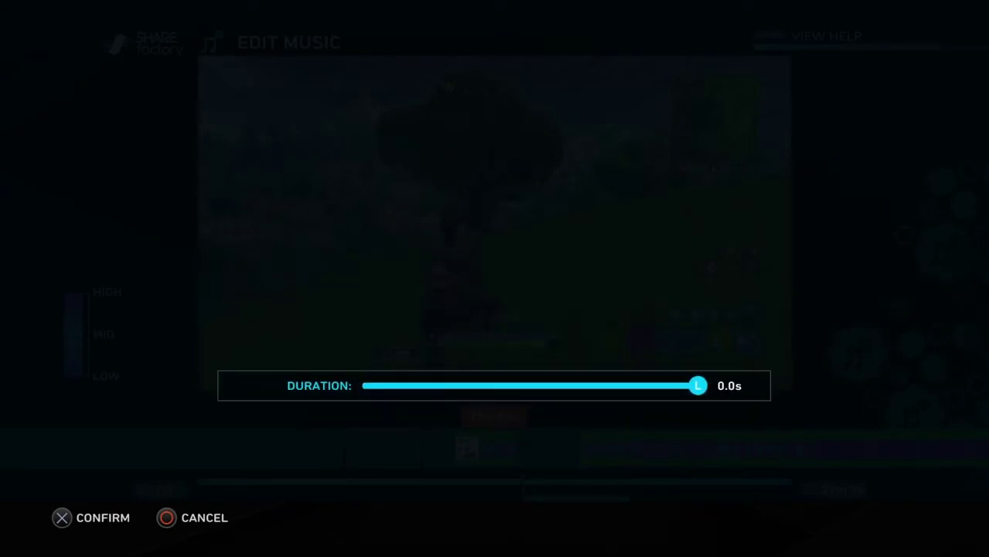
pyautogui.press('Return')
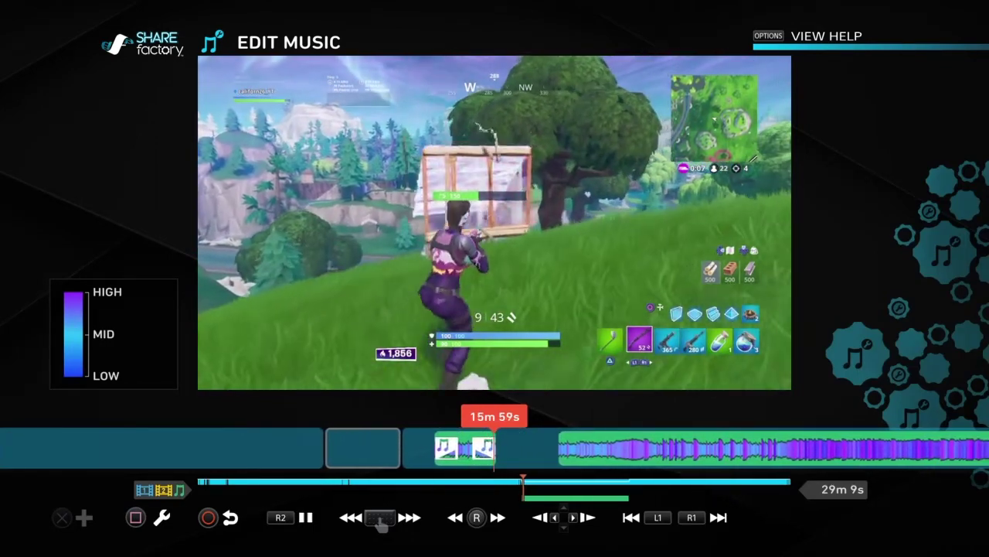
pyautogui.press('Right')
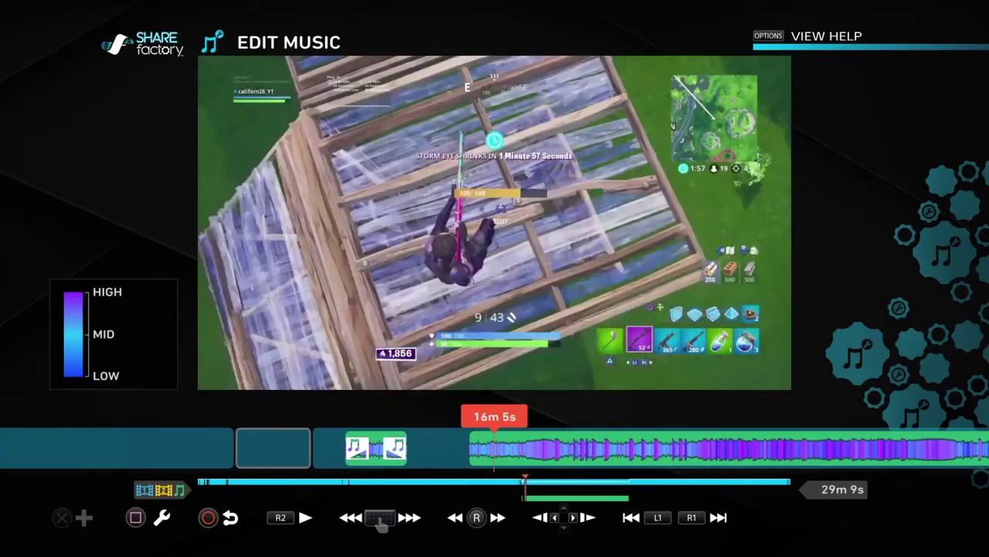
pyautogui.press('Left')
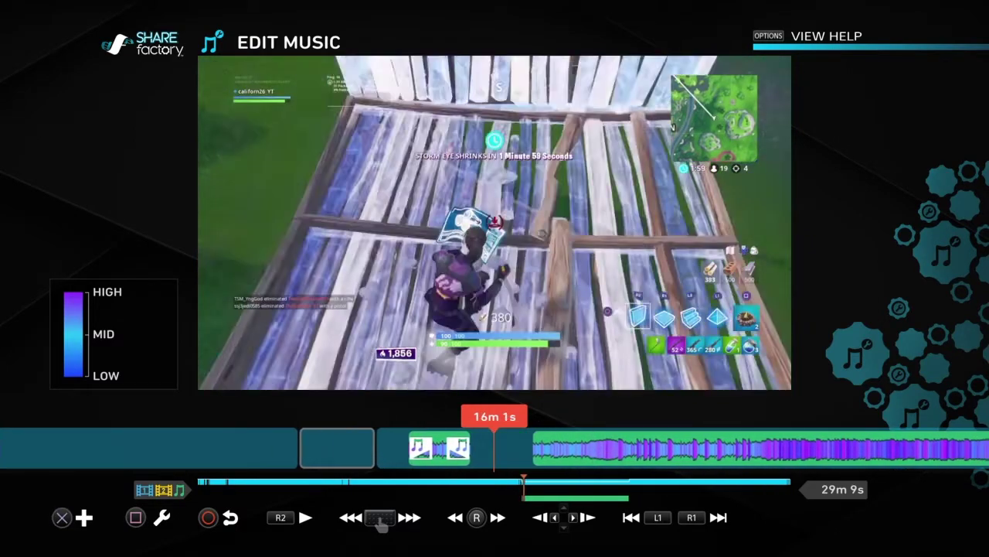
pyautogui.press('Right')
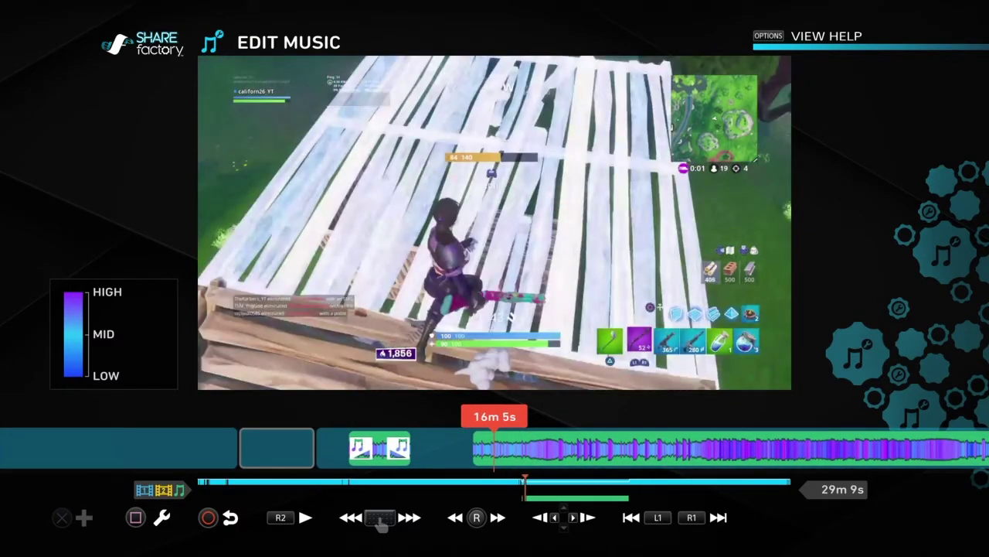
pyautogui.press('Escape')
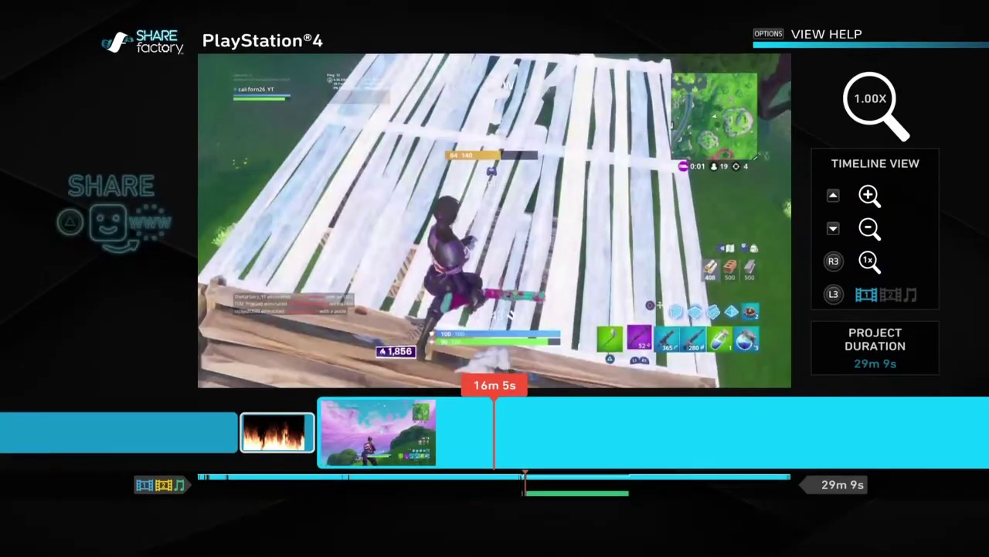
# Review the gameplay clip's opening and the fire image, and examine the kinds of items that can be added, including transitions.
pyautogui.press('Left')
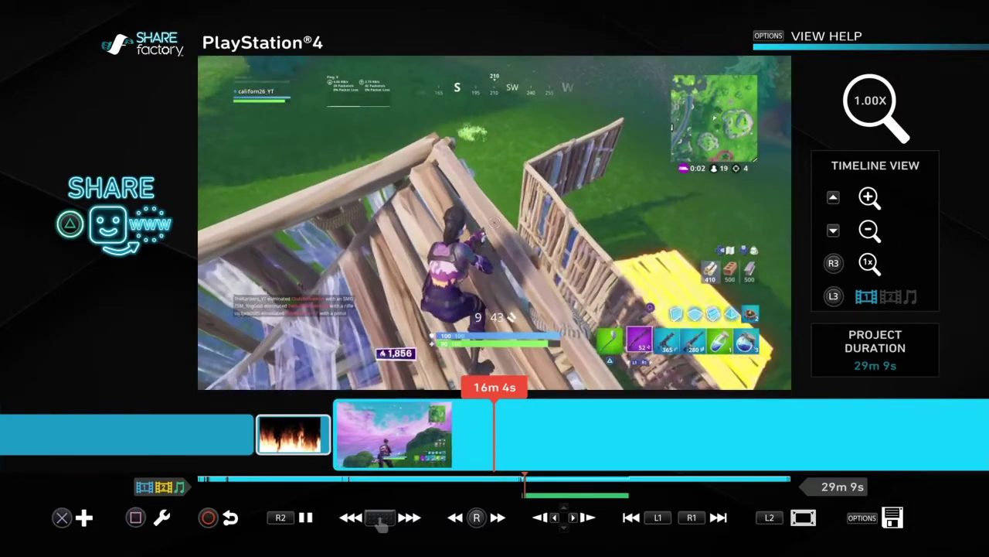
pyautogui.press('Left')
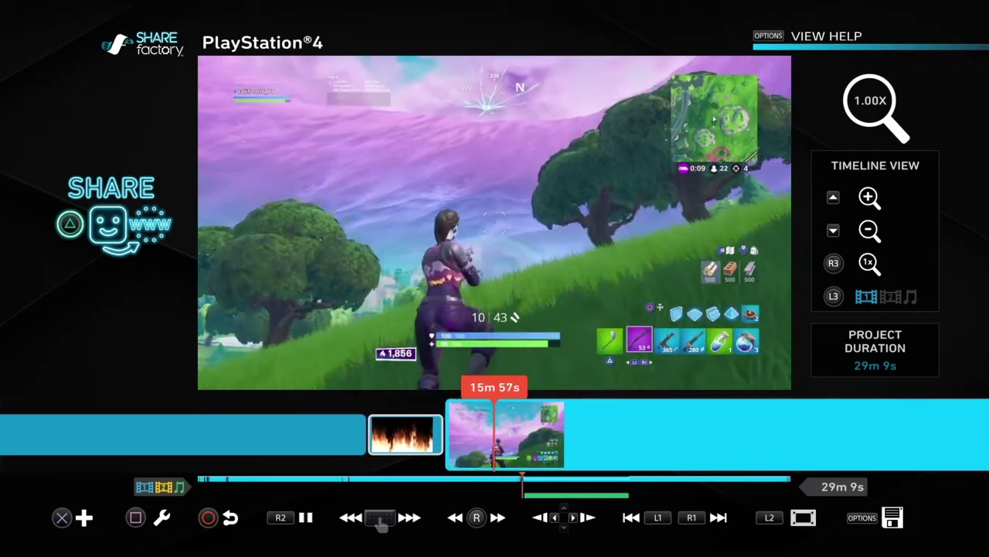
pyautogui.press('Left')
pyautogui.press('space')
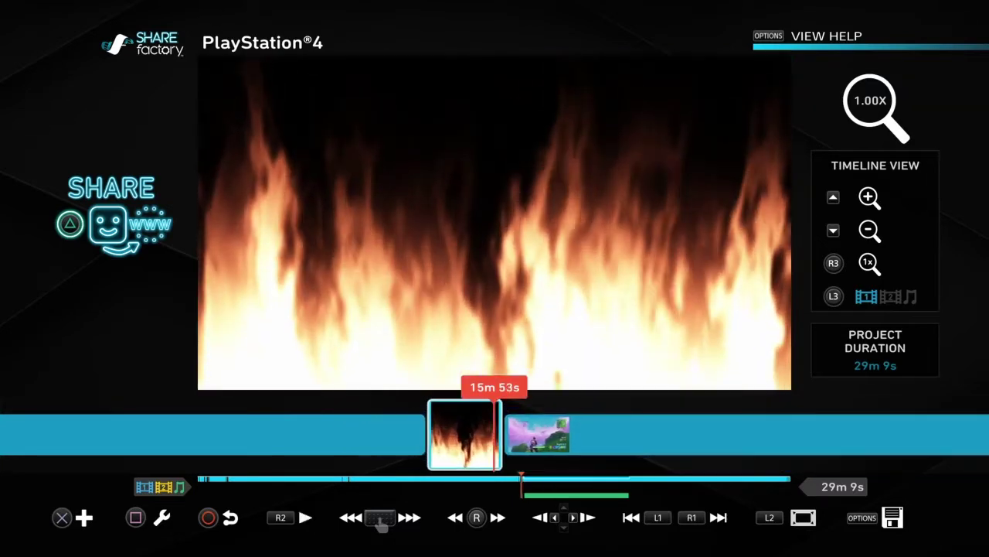
pyautogui.press('Return')
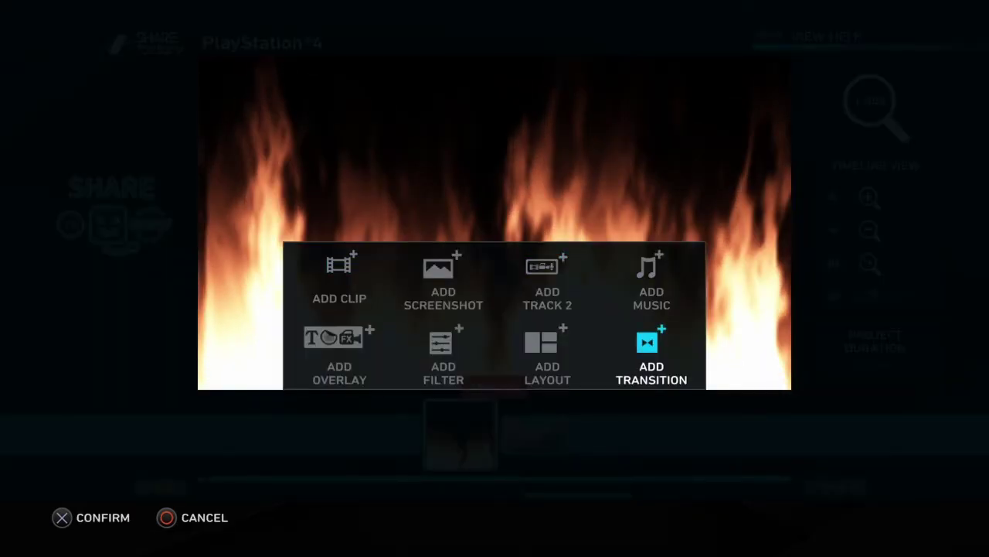
pyautogui.press('Escape')
pyautogui.press('Left')
pyautogui.press('Right')
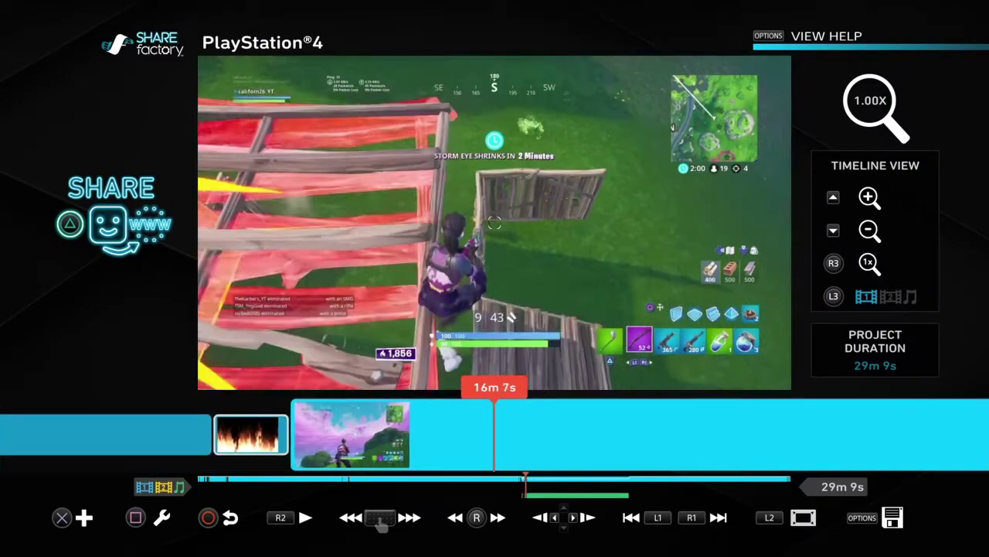
pyautogui.press('Return')
pyautogui.press('Escape')
# Split the gameplay clip at about 16m 50s, just before the elimination.
pyautogui.press('Right')
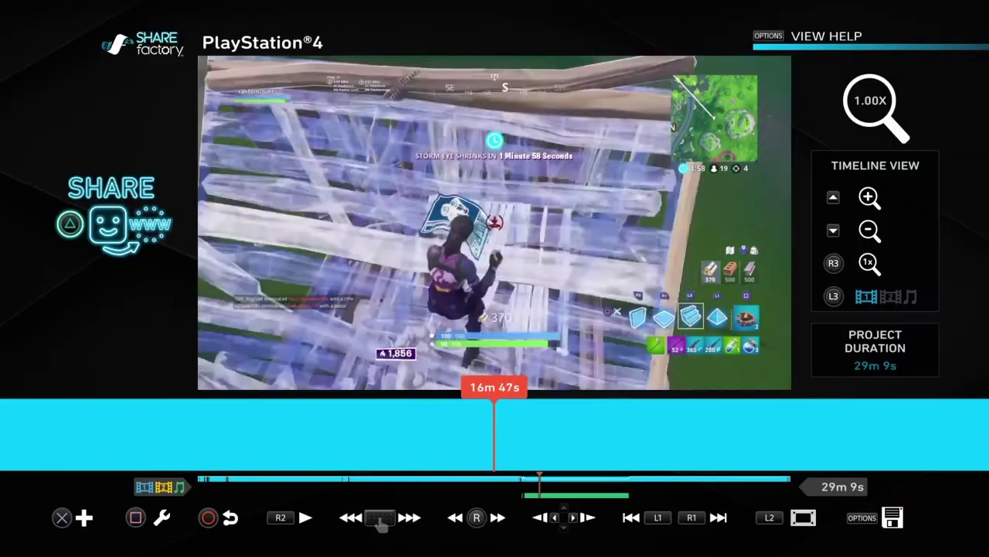
pyautogui.press('s')
pyautogui.press('Left')
pyautogui.press('Left')
pyautogui.press('Up')
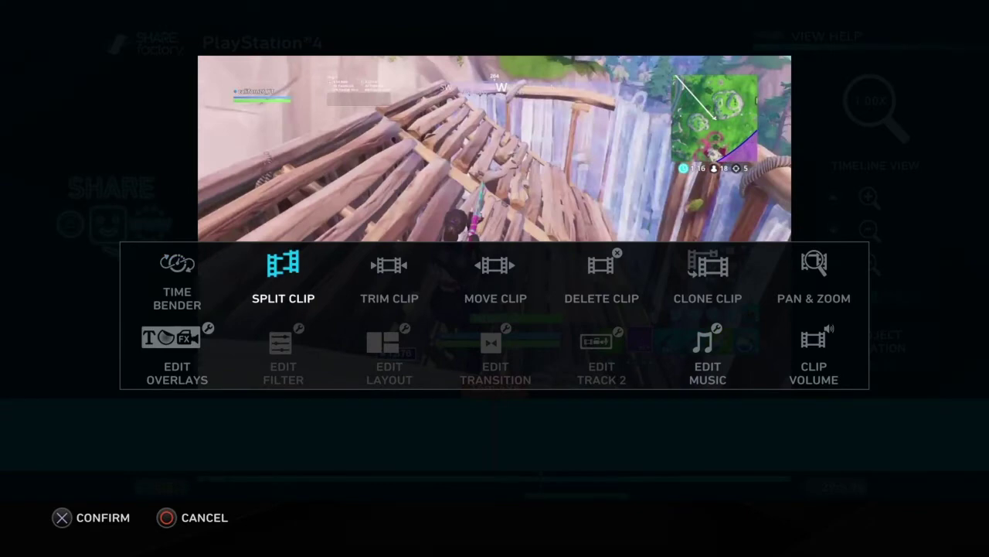
pyautogui.press('Return')
pyautogui.press('Return')
pyautogui.press('Return')
# Split the gameplay clip again at about 16m 56s, then play from just before the isolated section.
pyautogui.press('Right')
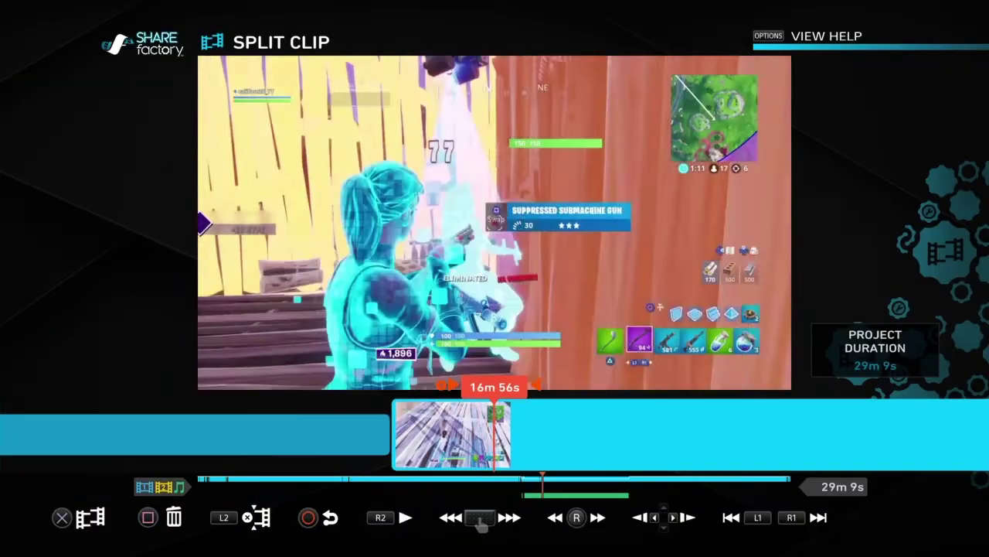
pyautogui.press('Return')
pyautogui.press('Return')
pyautogui.press('Left')
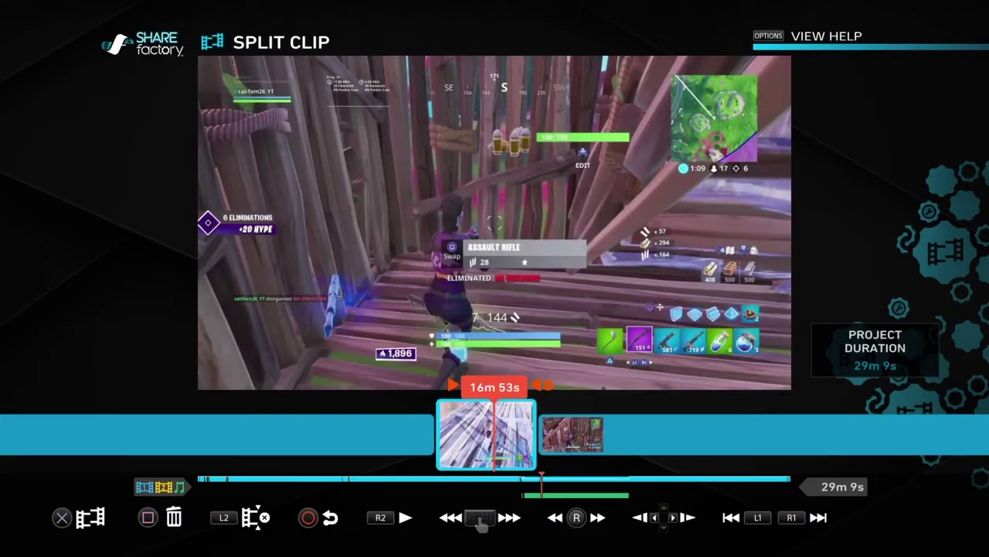
pyautogui.press('space')
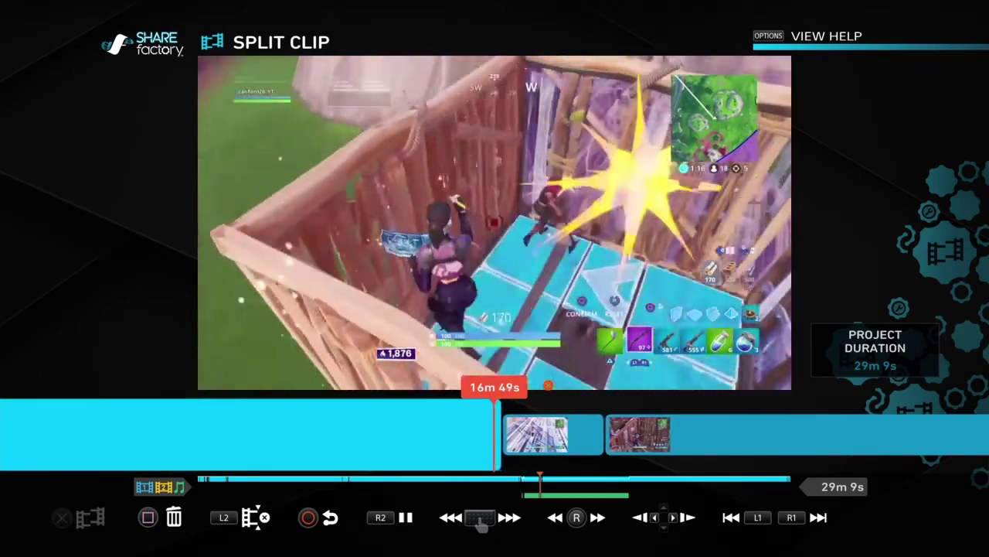
# Stop splitting with the playhead at about 16m 49s and bring up the transitions for the cut before the isolated section.
pyautogui.press('Left')
pyautogui.press('Right')
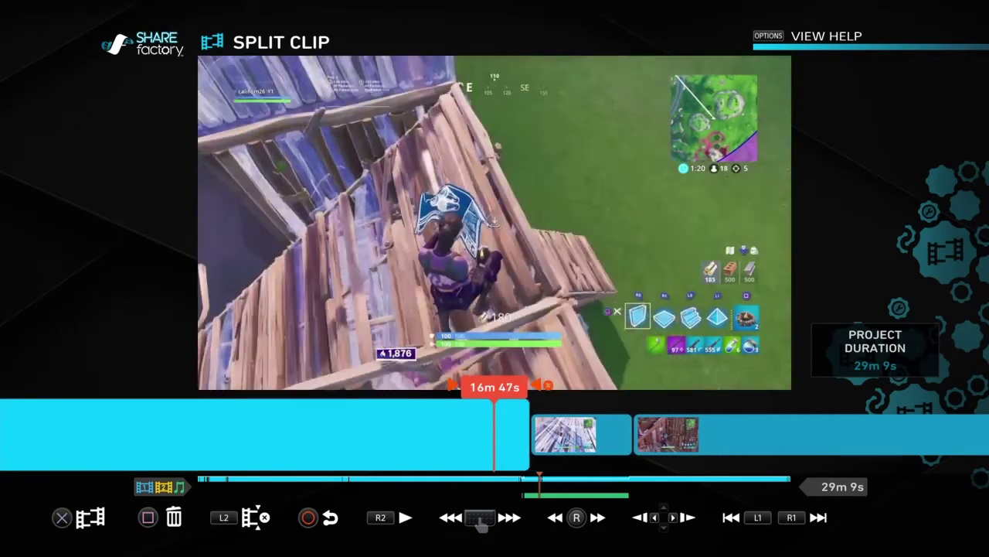
pyautogui.press('Escape')
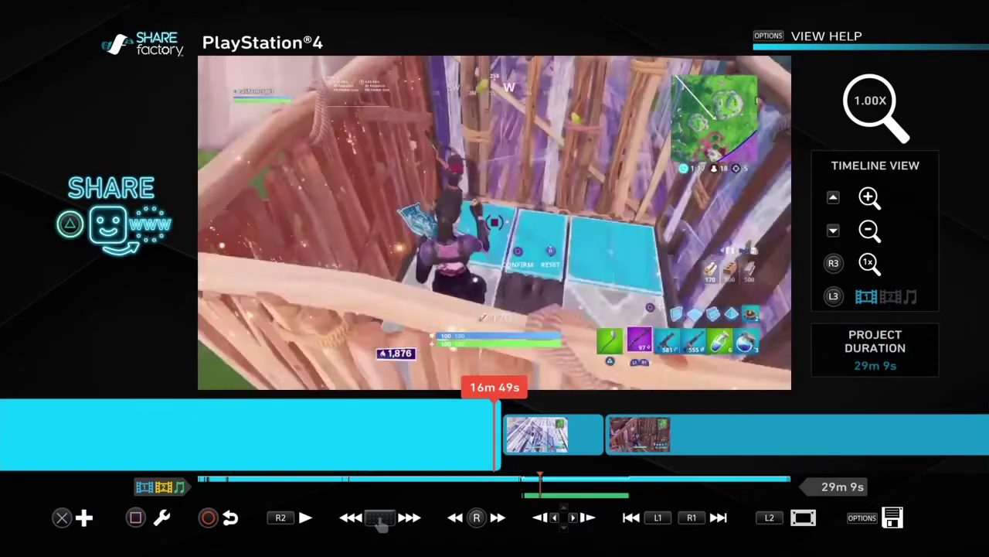
pyautogui.press('Return')
pyautogui.press('Return')
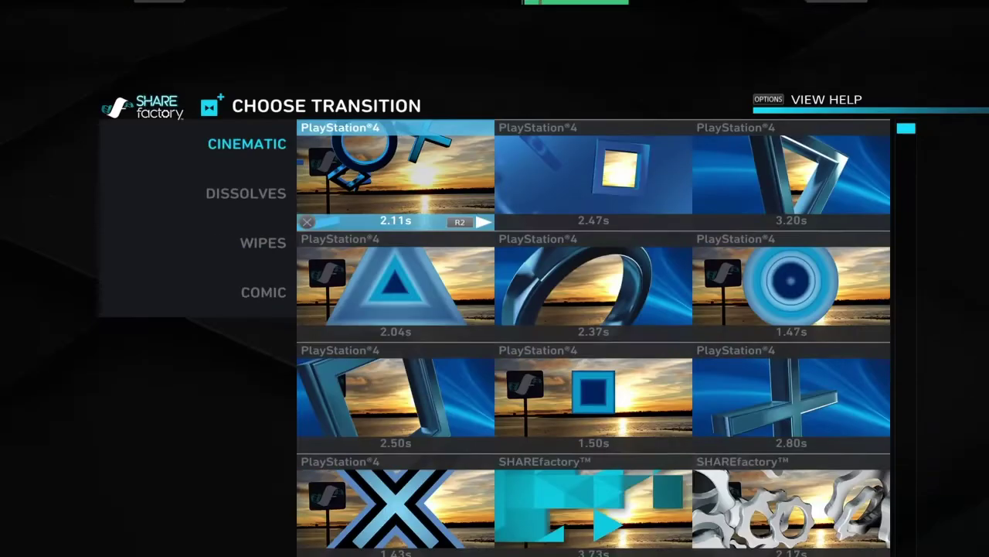
# Browse the Cinematic transitions and add a blue one at the cut between the long gameplay clip and the isolated section.
pyautogui.press('Down')
pyautogui.press('Right')
pyautogui.press('Up')
pyautogui.press('Left')
pyautogui.press('Down')
pyautogui.press('Right')
pyautogui.press('Up')
pyautogui.press('Down')
pyautogui.press('Right')
pyautogui.press('Down')
pyautogui.press('Up')
pyautogui.press('Down')
pyautogui.press('Return')
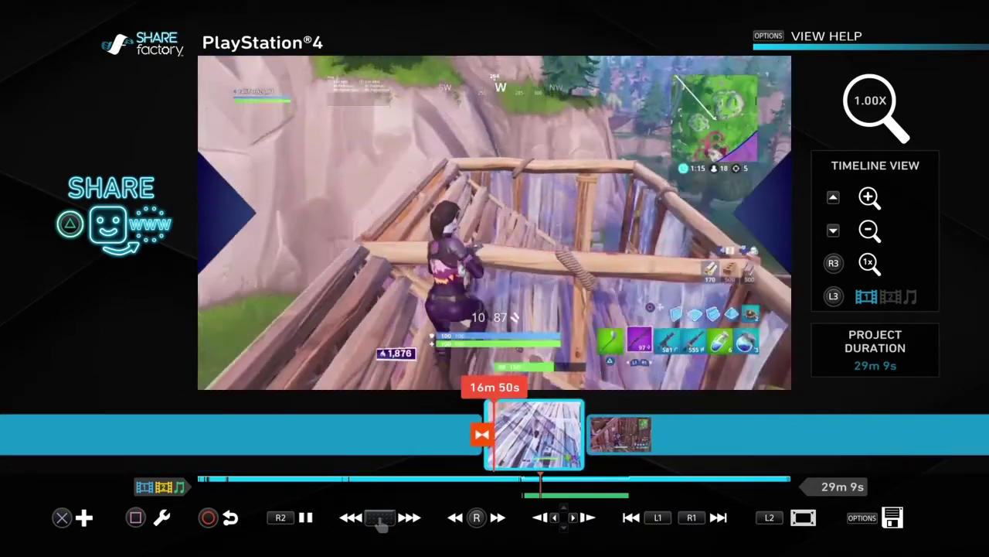
# Pause the transition playback and review the isolated section through to the following clip at about 16m 58s.
pyautogui.press('space')
pyautogui.press('Left')
pyautogui.press('Left')
pyautogui.press('Right')
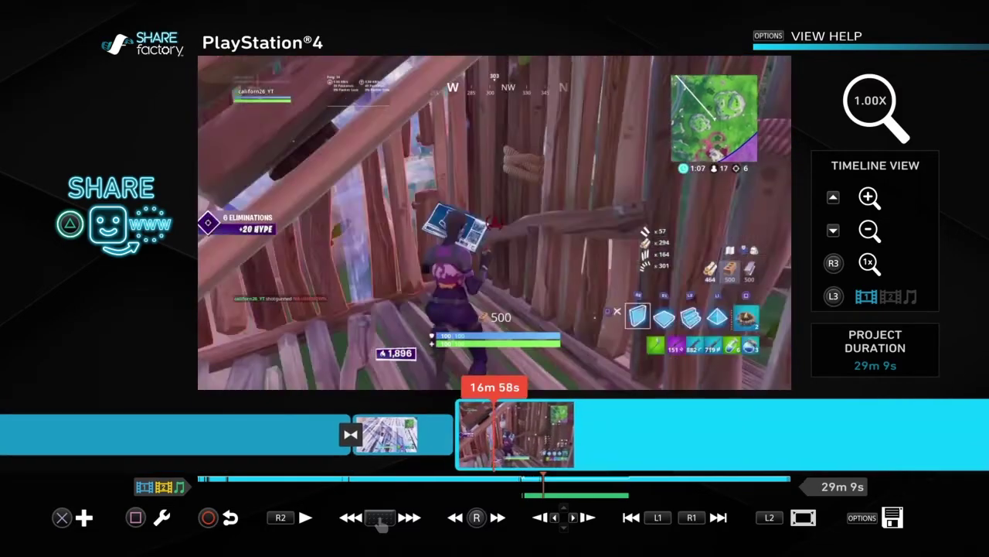
# Go back to the Victory Royale gameplay around 15m 27s and bring up the kinds of items that can be added.
pyautogui.press('Left')
pyautogui.press('Left')
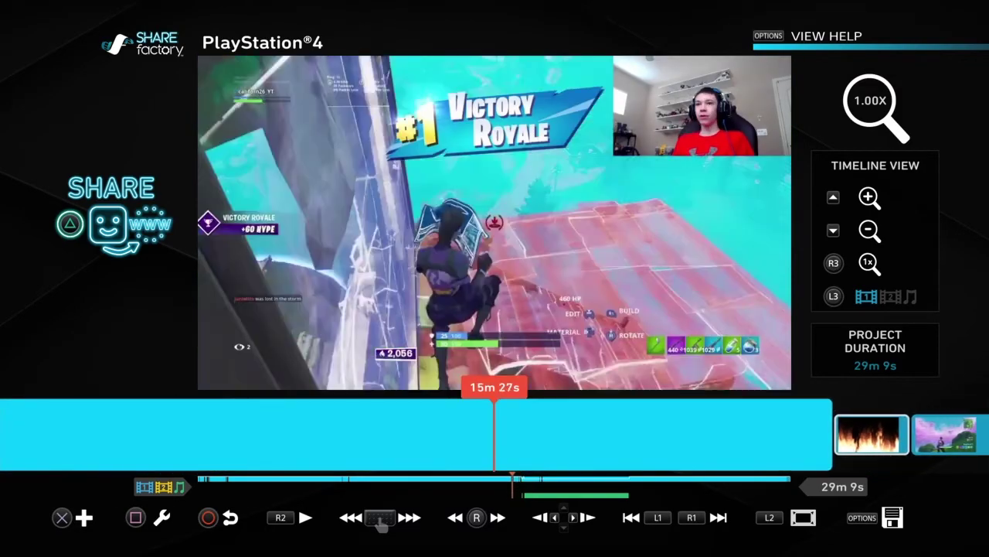
pyautogui.press('Return')
pyautogui.press('Return')
pyautogui.press('Return')
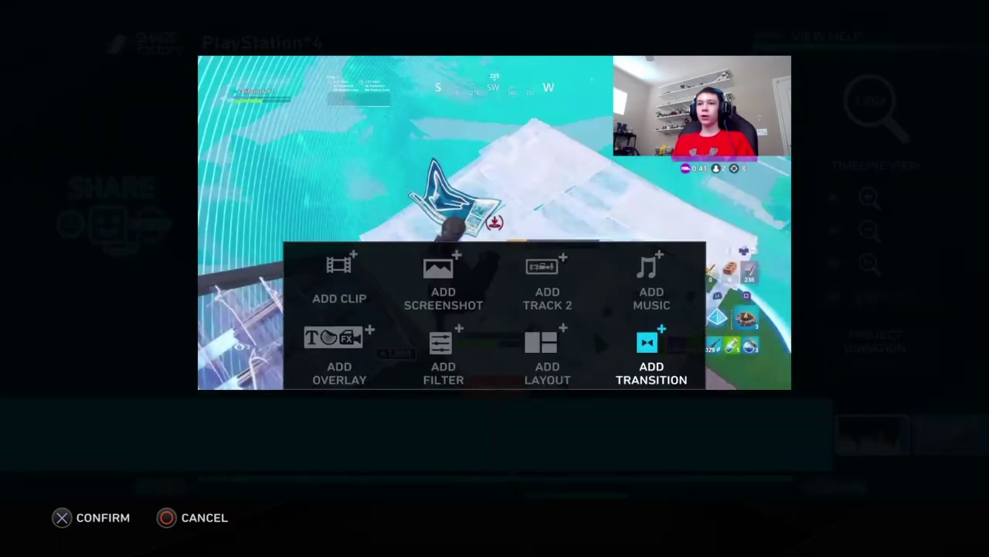